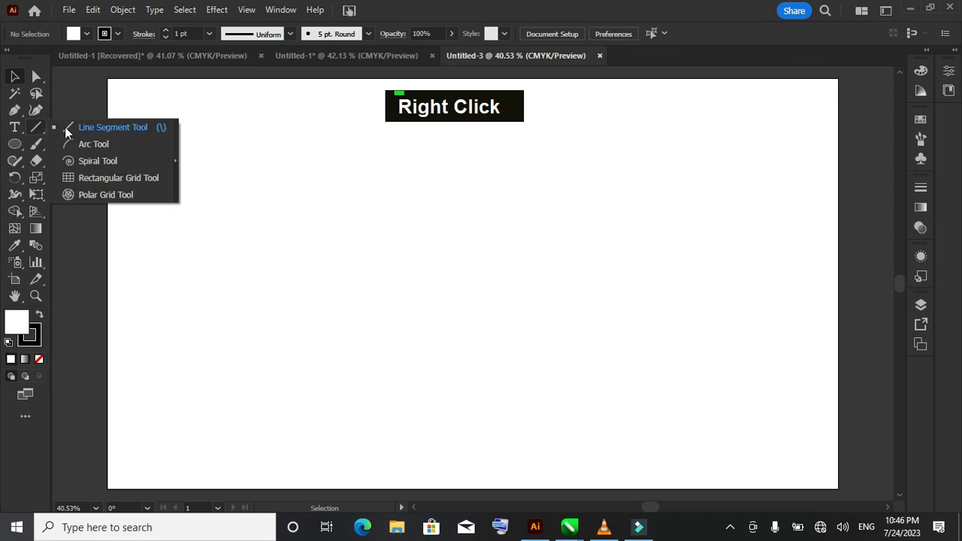
# - Draw a straight horizontal line segment in the lower middle of the artboard
pyautogui.click(84, 128)
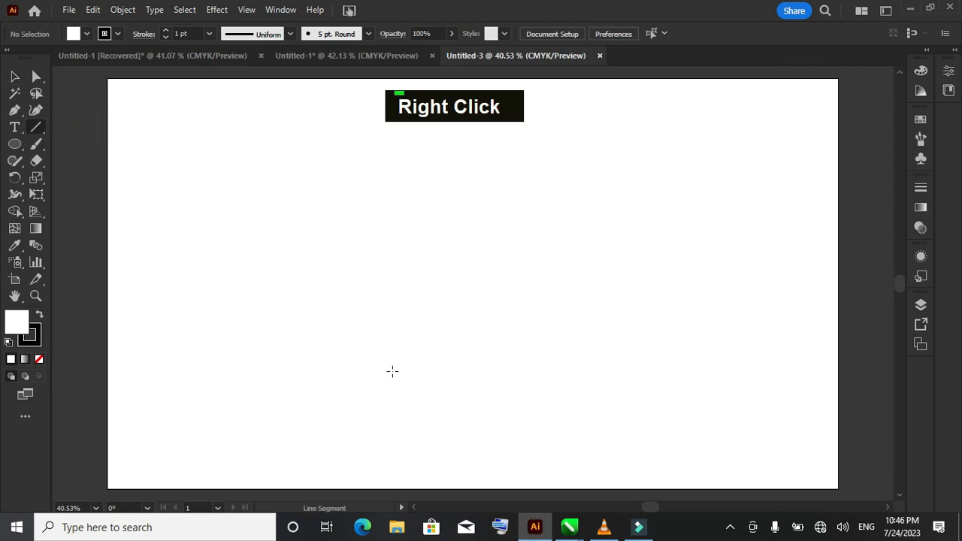
pyautogui.moveTo(432, 382); pyautogui.dragTo(567, 383)
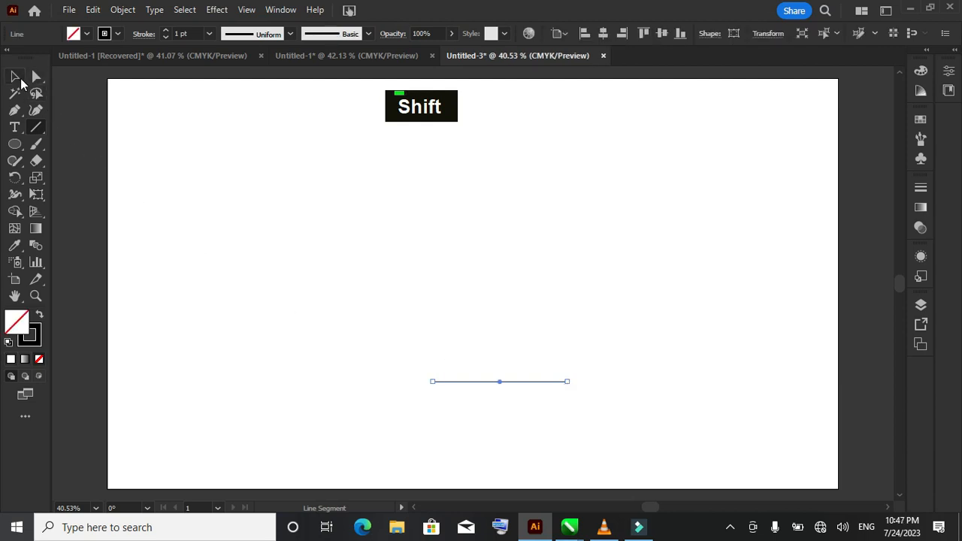
pyautogui.click(15, 76)
# - Draw a wide, flat rectangle about 266 pt wide and 42 pt high just above the horizontal line
pyautogui.rightClick(19, 144)
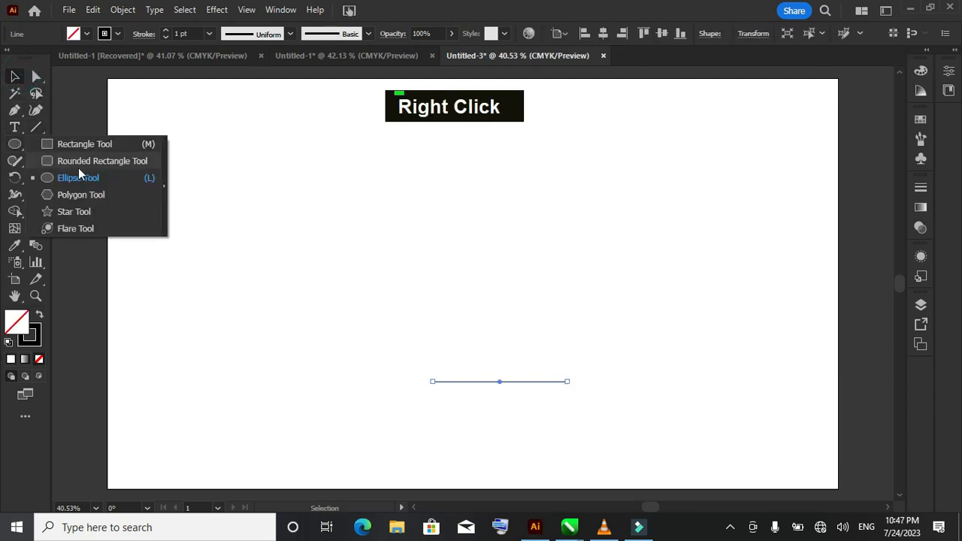
pyautogui.click(84, 145)
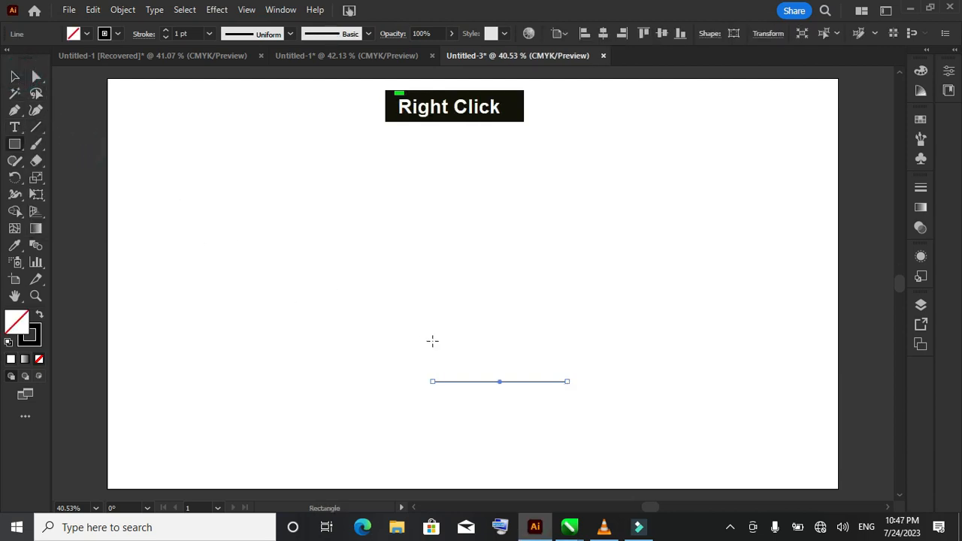
pyautogui.moveTo(423, 325); pyautogui.dragTo(567, 346)
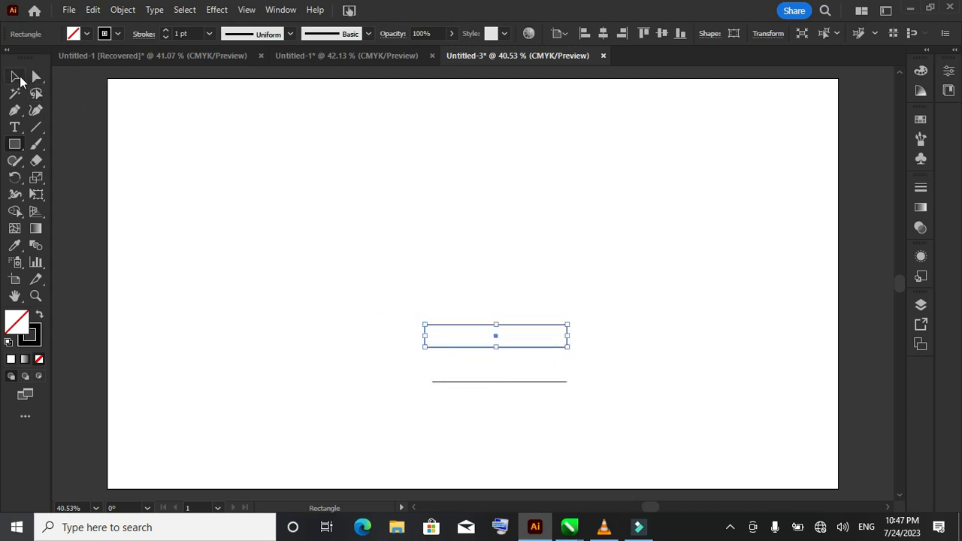
pyautogui.click(17, 77)
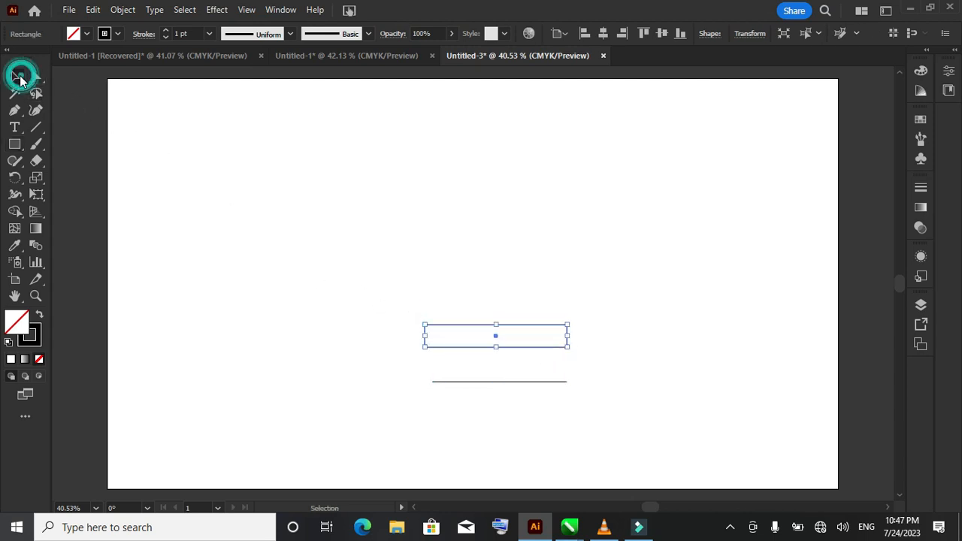
# - Set the rectangle's height to 150 pt and deselect it
pyautogui.click(953, 51)
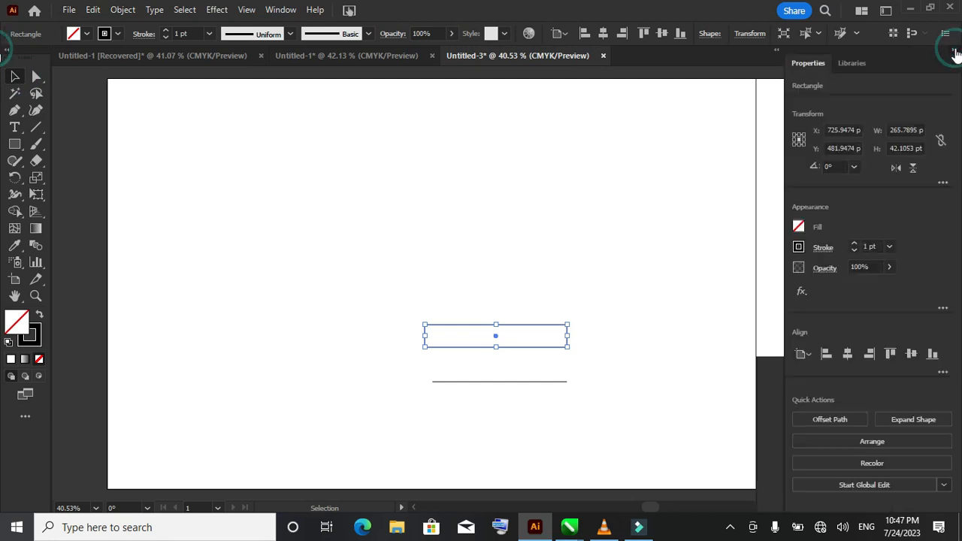
pyautogui.doubleClick(908, 147)
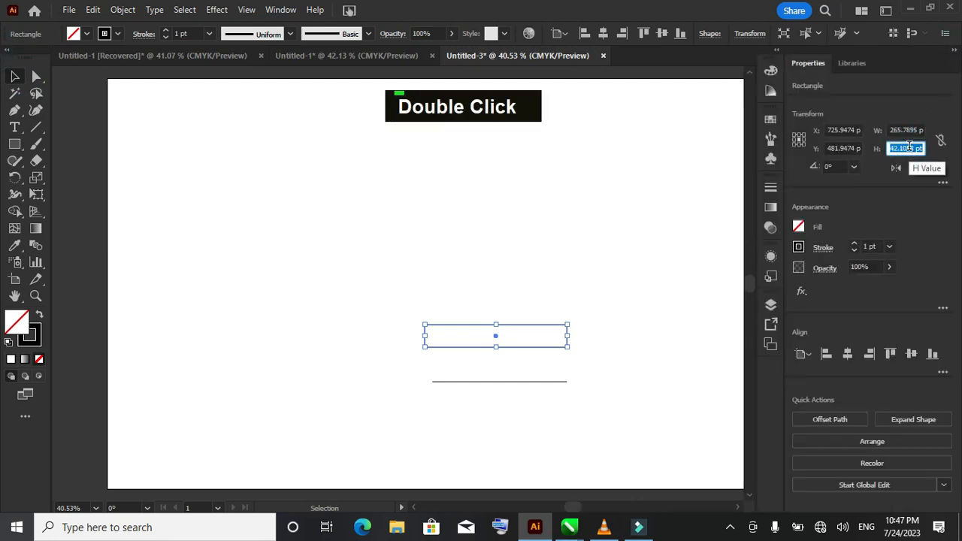
pyautogui.write('150')
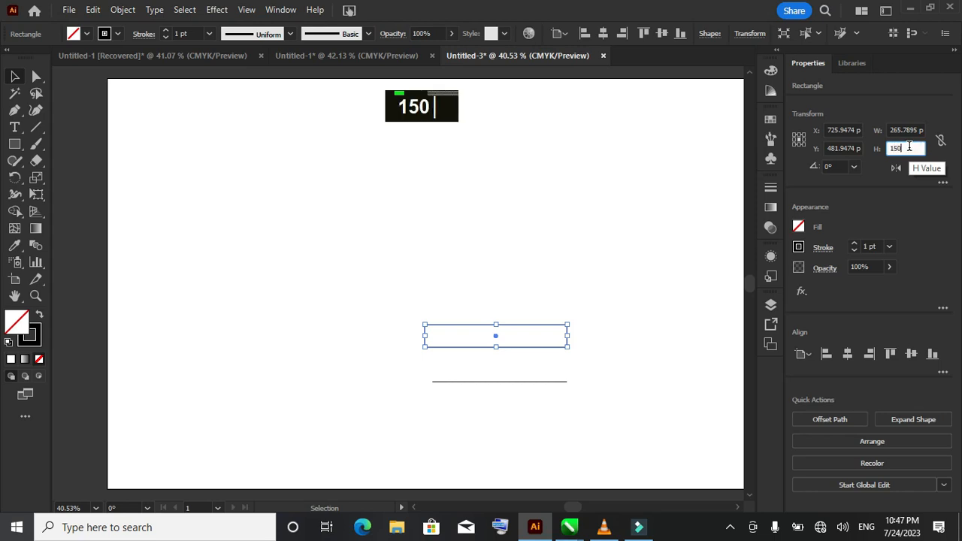
pyautogui.press('Return')
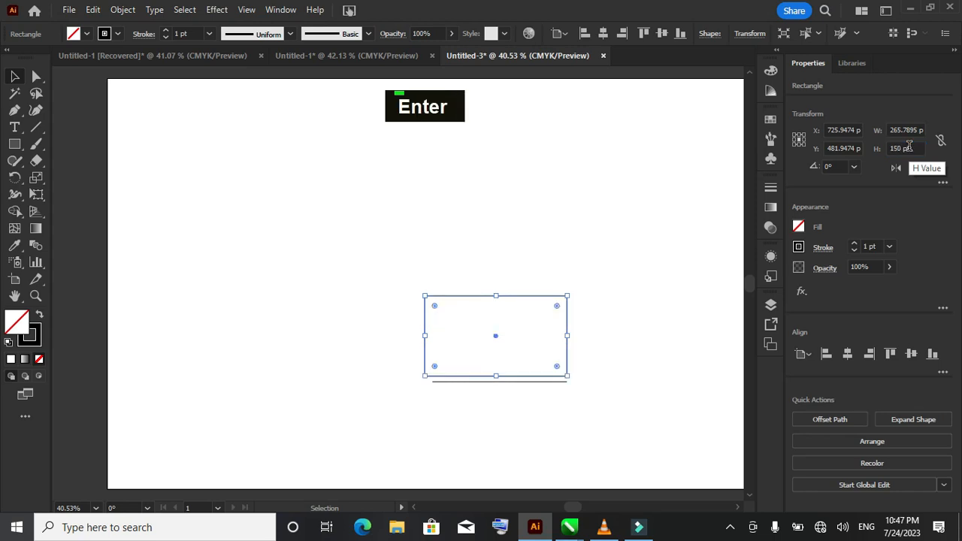
pyautogui.click(954, 50)
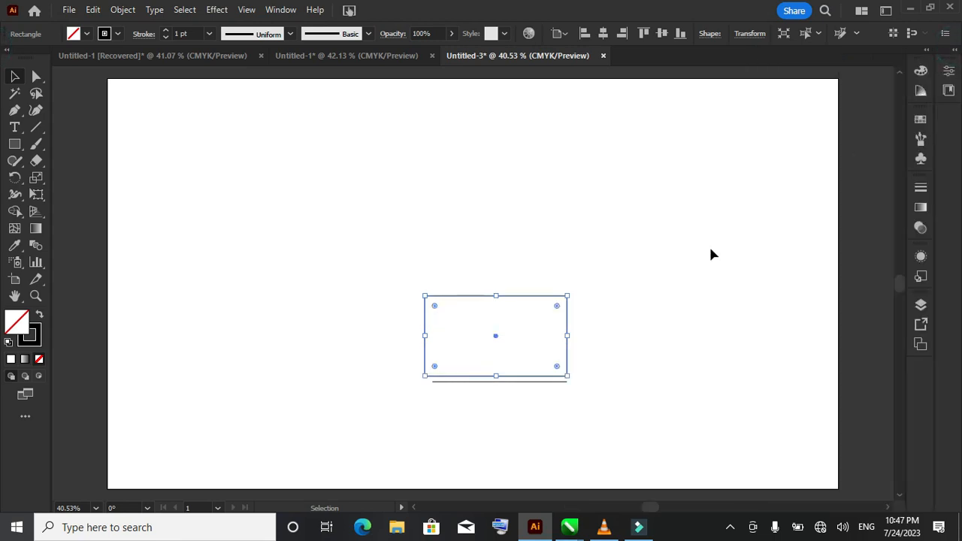
pyautogui.click(710, 249)
# - Move the line onto the rectangle's bottom edge and shorten its left end to that edge's midpoint
pyautogui.moveTo(532, 384); pyautogui.dragTo(549, 383)
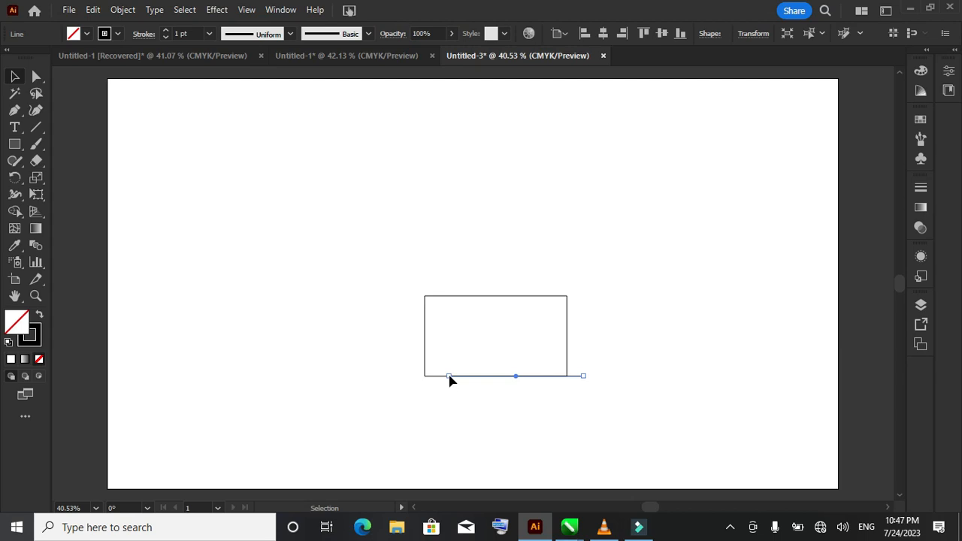
pyautogui.moveTo(450, 376); pyautogui.dragTo(496, 379)
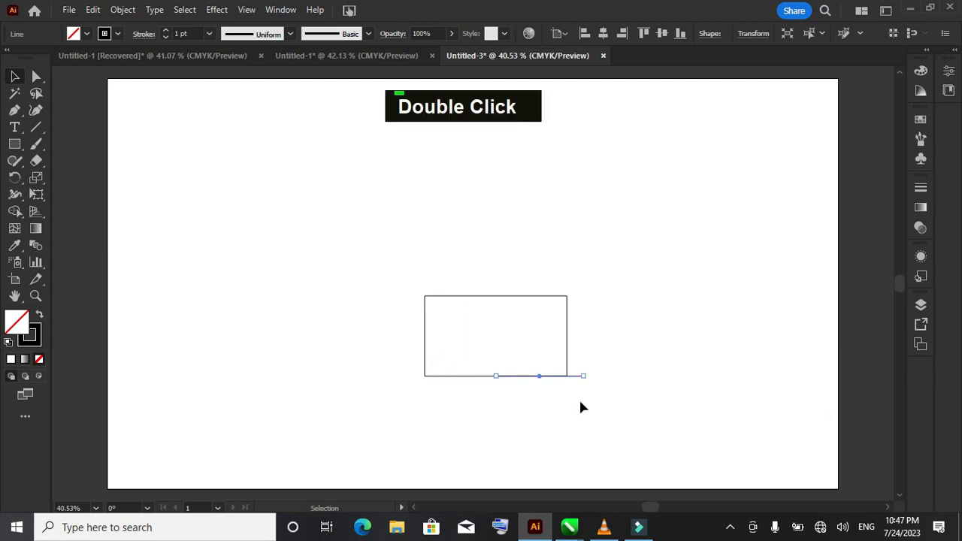
pyautogui.click(599, 413)
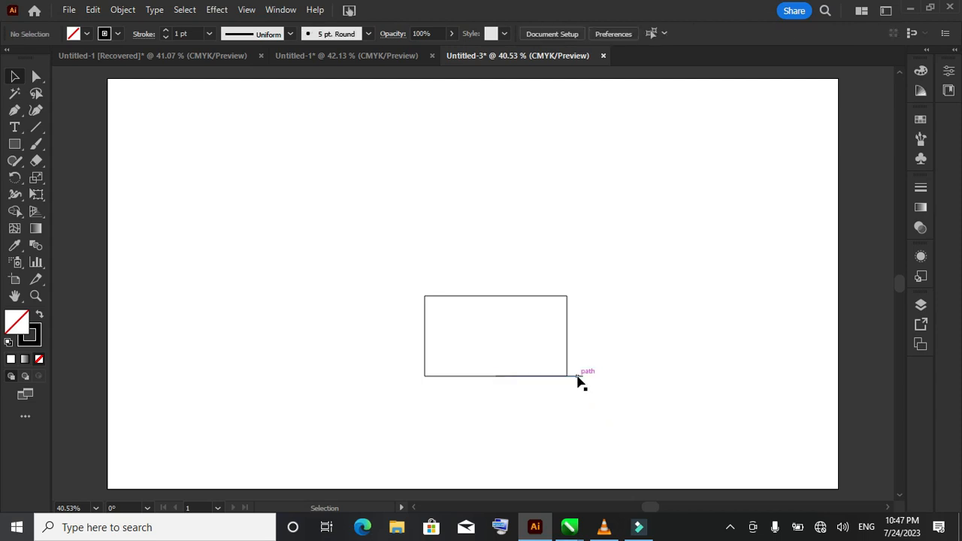
# - Copy the line straight up to the rectangle's top edge and repeat the transformation once to add a third evenly spaced line
pyautogui.moveTo(574, 375); pyautogui.dragTo(578, 296)
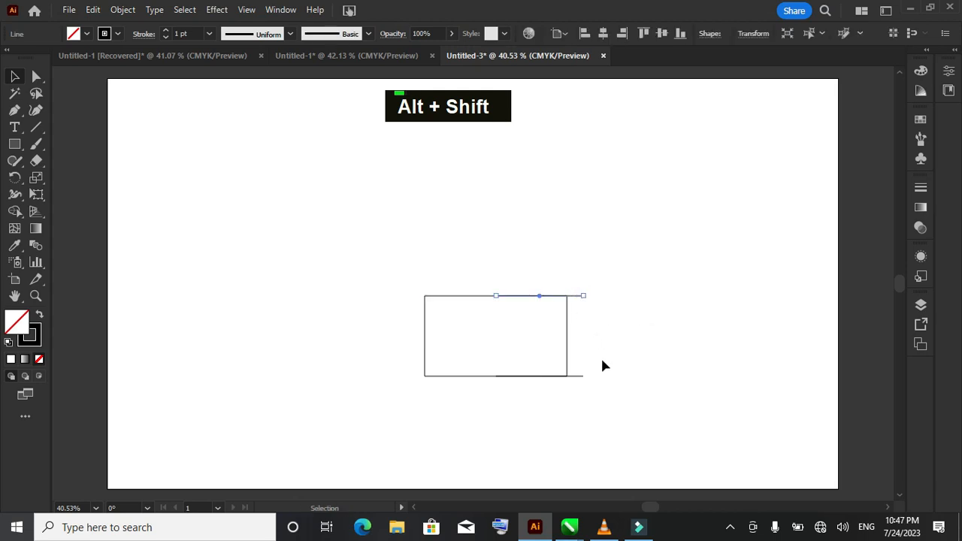
pyautogui.press('ctrl')
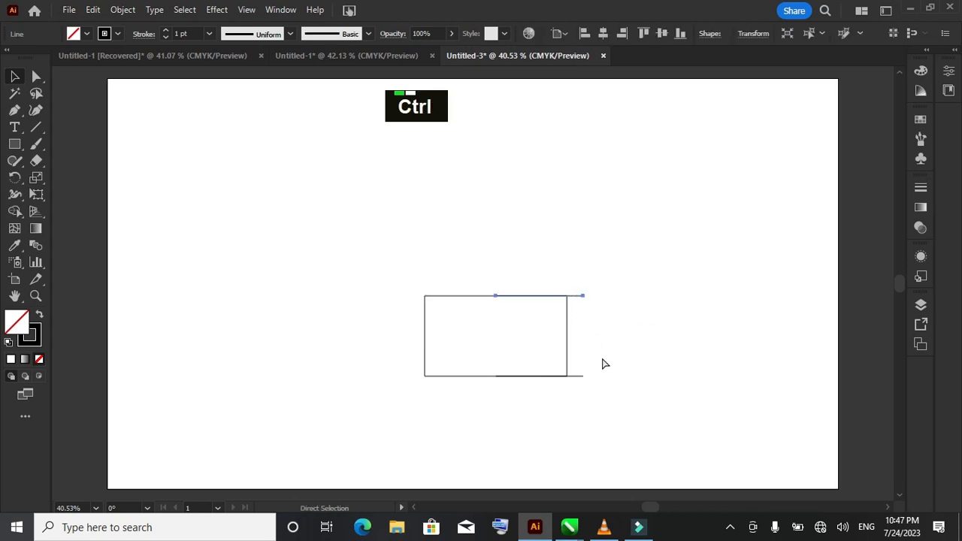
pyautogui.hotkey('ctrl', 'd')
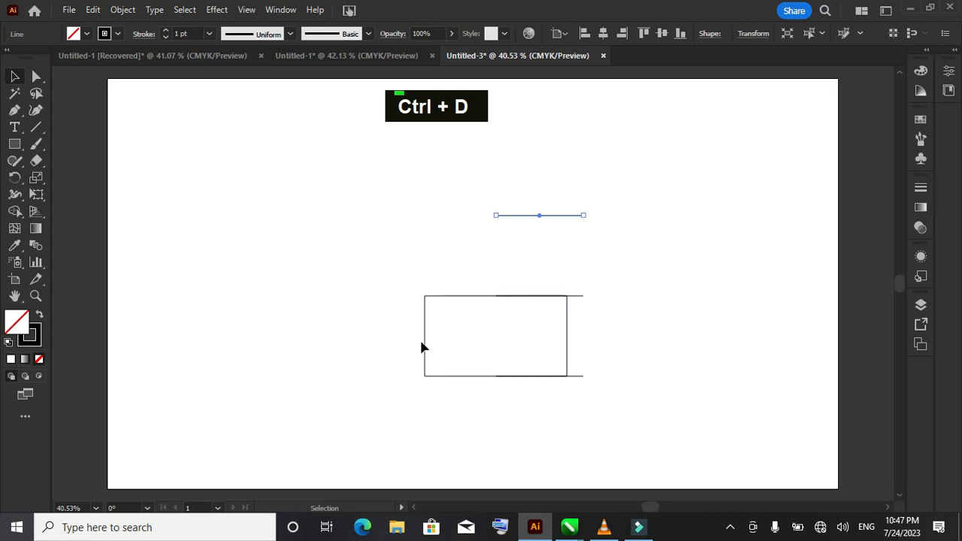
# - Delete the guide rectangle, keeping the three horizontal lines
pyautogui.click(339, 312)
pyautogui.click(436, 356)
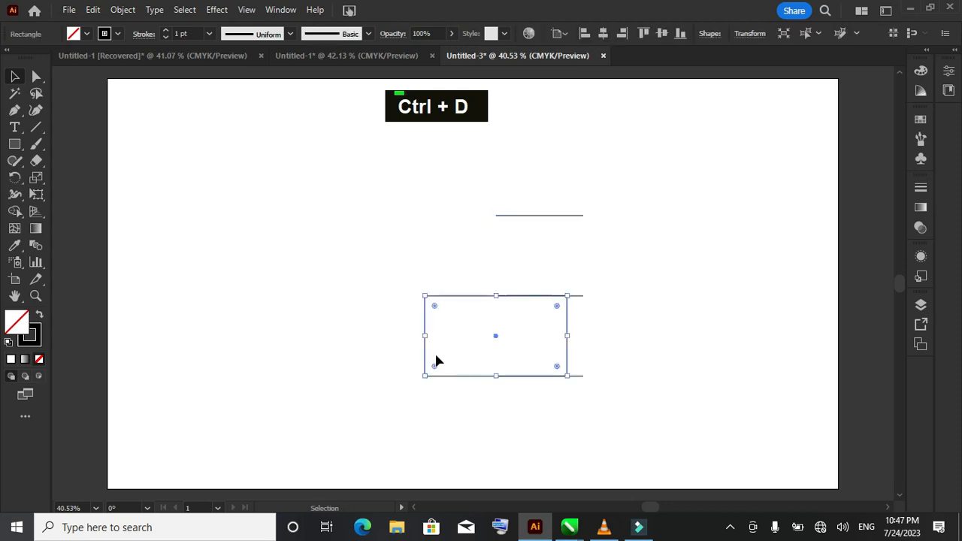
pyautogui.press('Delete')
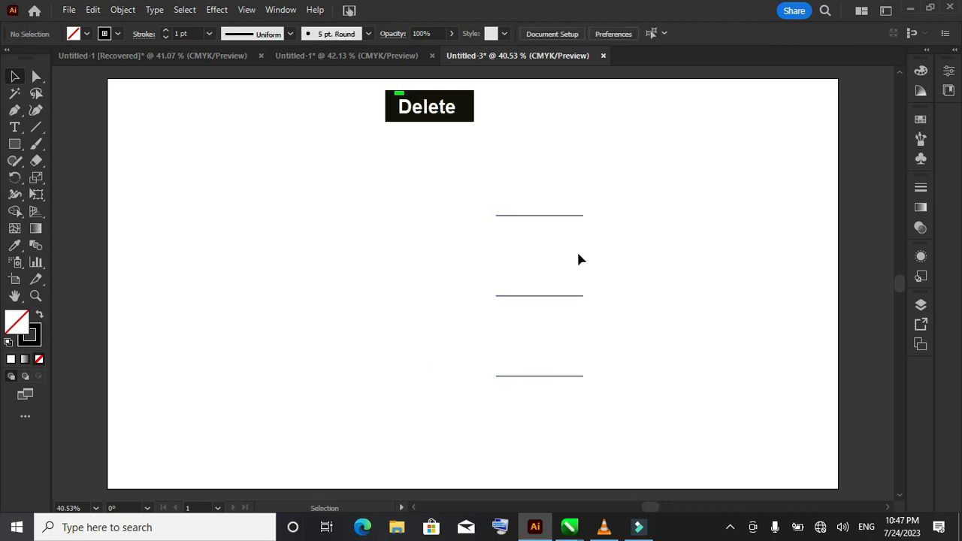
# - Stretch the upper two lines leftward together until they nearly reach the artboard's left edge
pyautogui.moveTo(641, 196); pyautogui.dragTo(473, 334)
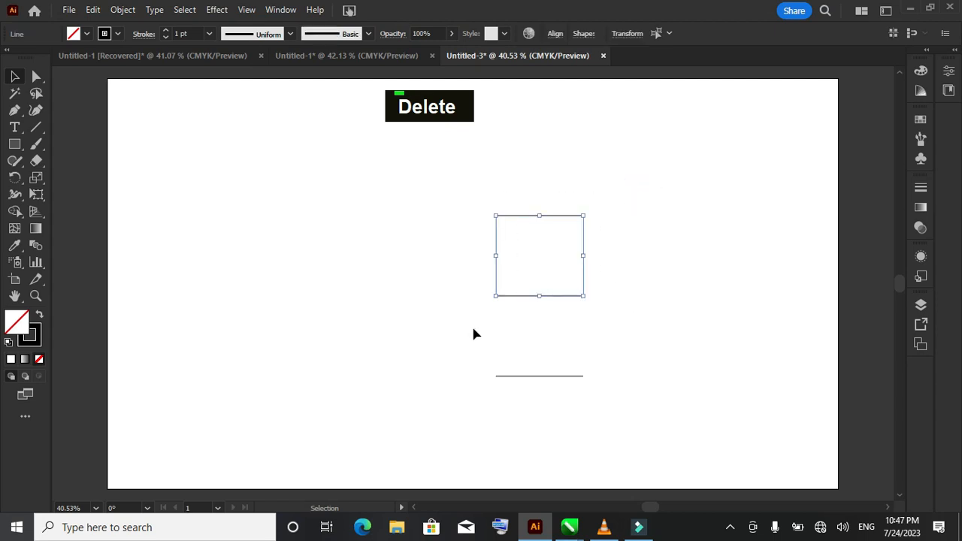
pyautogui.moveTo(496, 258); pyautogui.dragTo(125, 245)
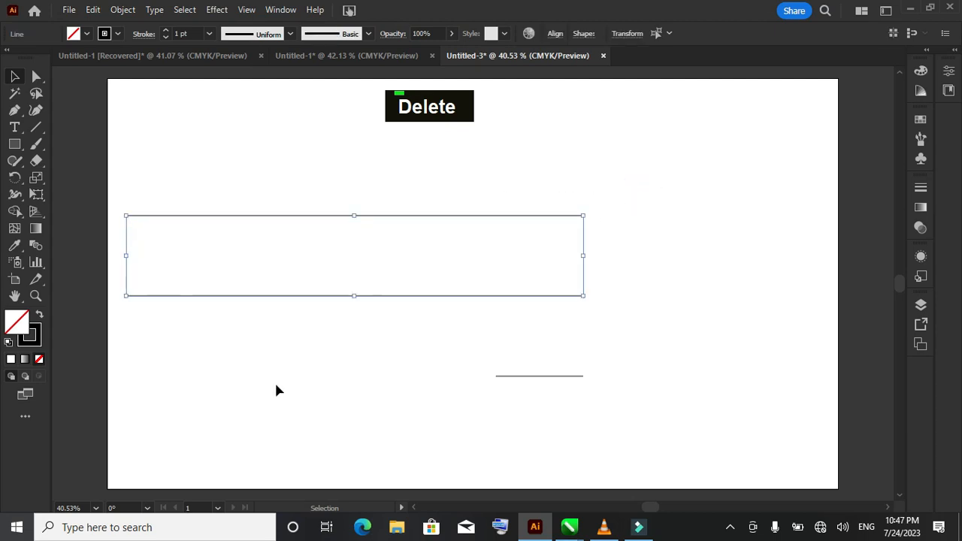
pyautogui.click(318, 376)
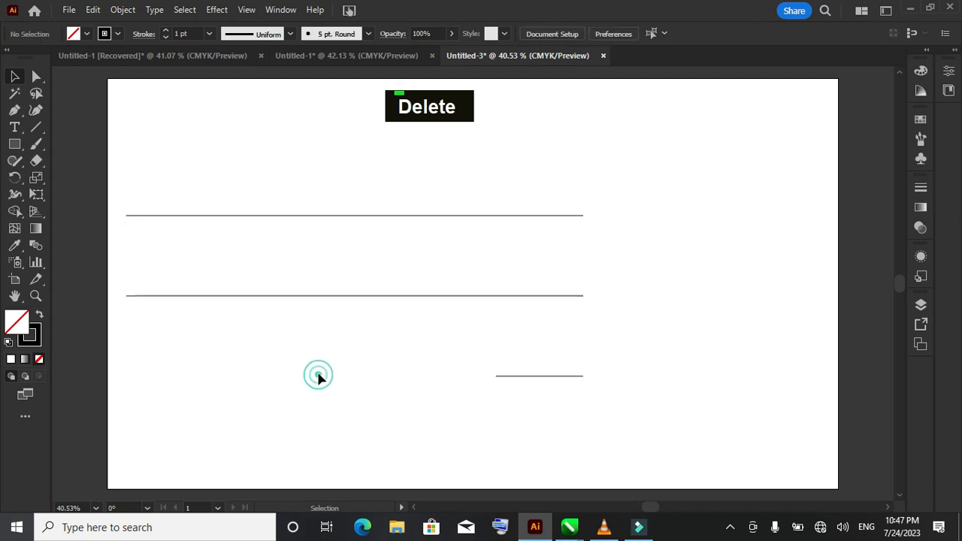
# - Rotate a copy of the middle line by 72° about the short bottom line's left endpoint and repeat the transformation three times
pyautogui.click(335, 295)
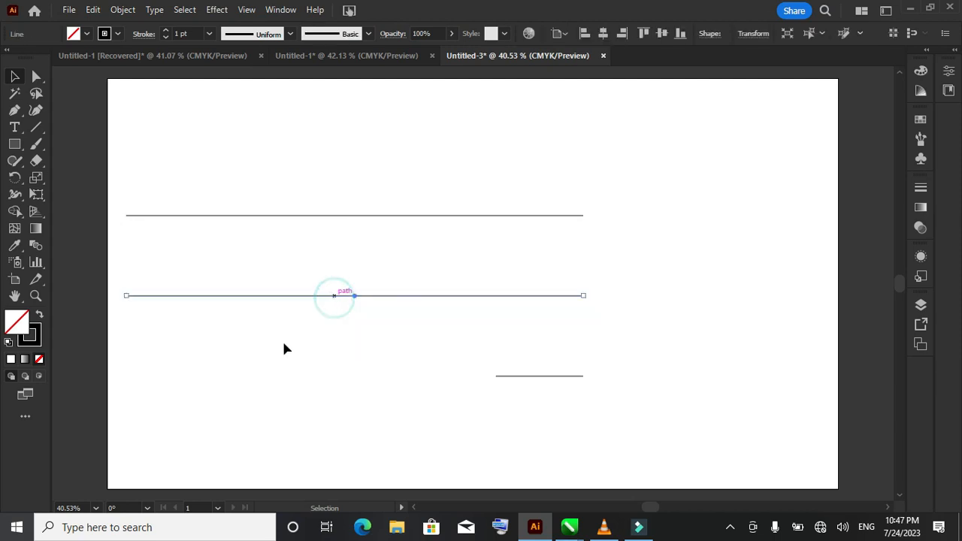
pyautogui.rightClick(14, 179)
pyautogui.click(54, 177)
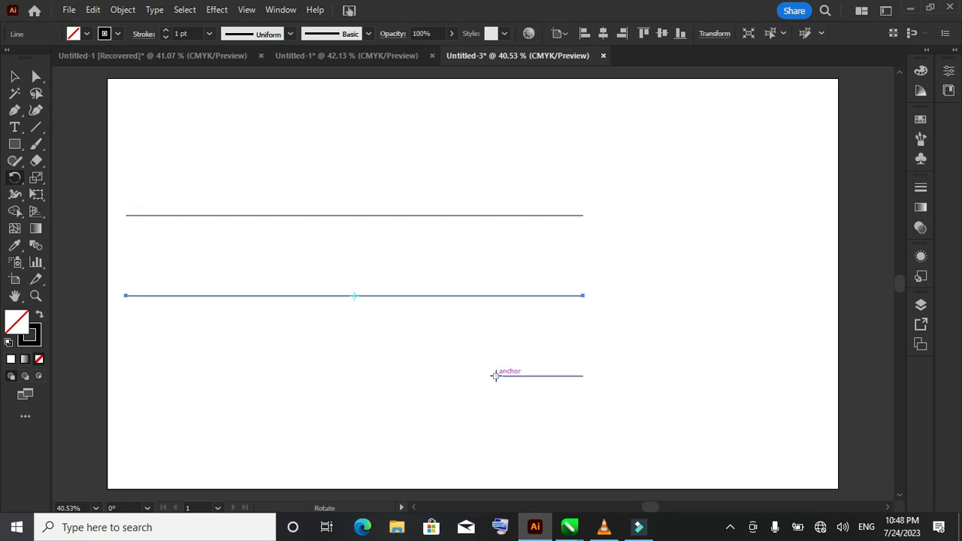
pyautogui.keyDown('alt'); pyautogui.click(495, 375); pyautogui.keyUp('alt')
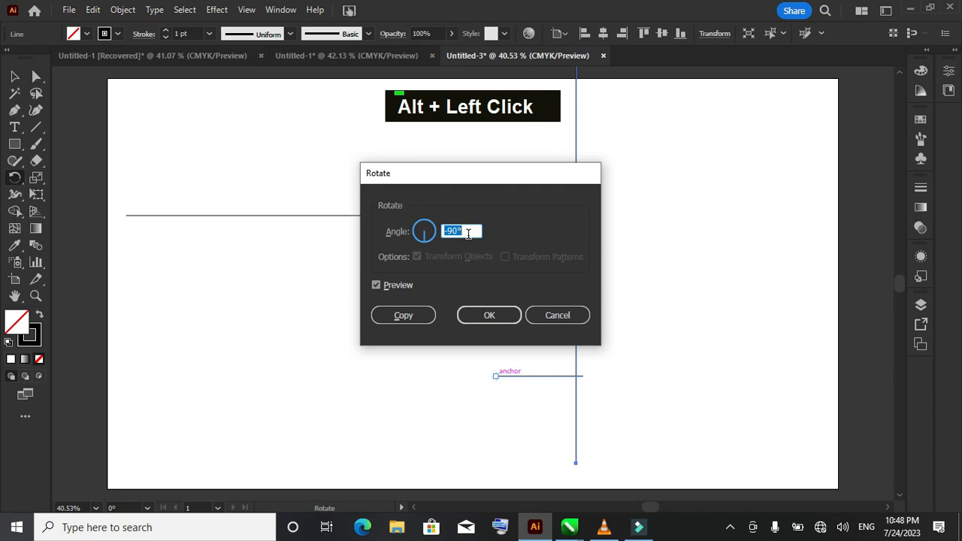
pyautogui.write('72')
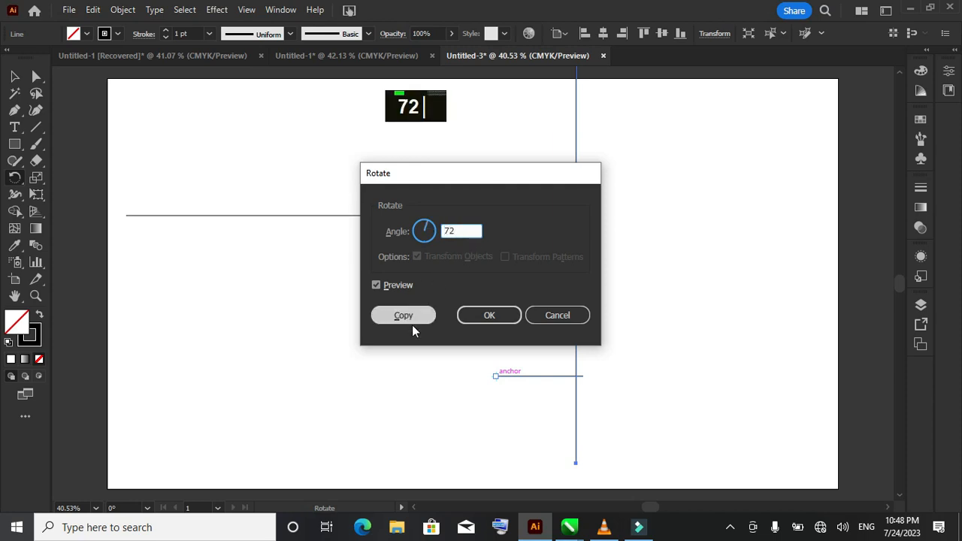
pyautogui.click(405, 316)
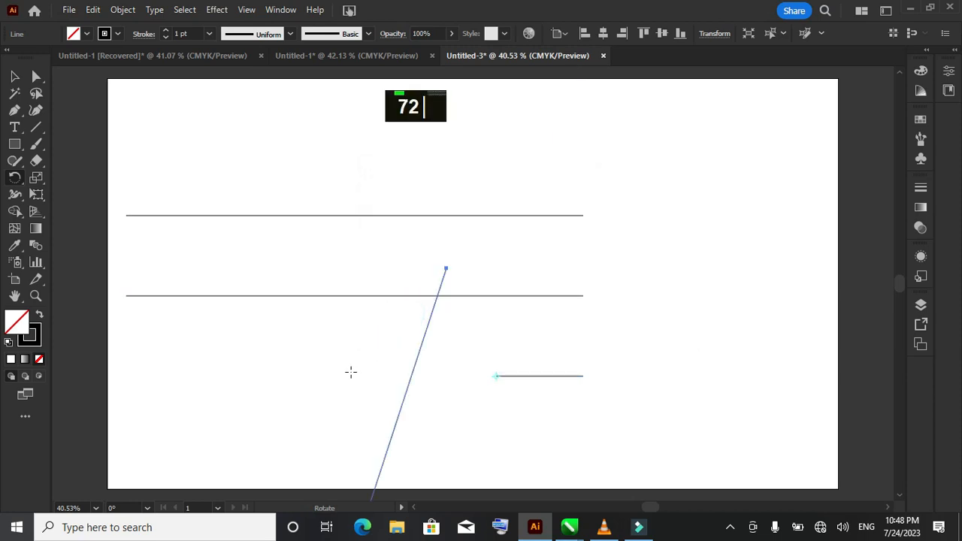
pyautogui.hotkey('ctrl', 'd')
pyautogui.hotkey('ctrl', 'd')
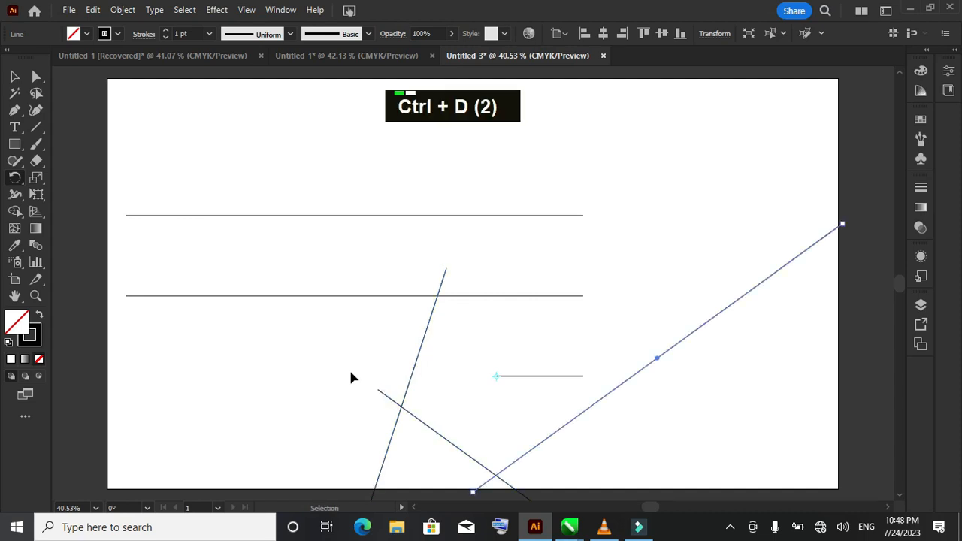
pyautogui.hotkey('ctrl', 'd')
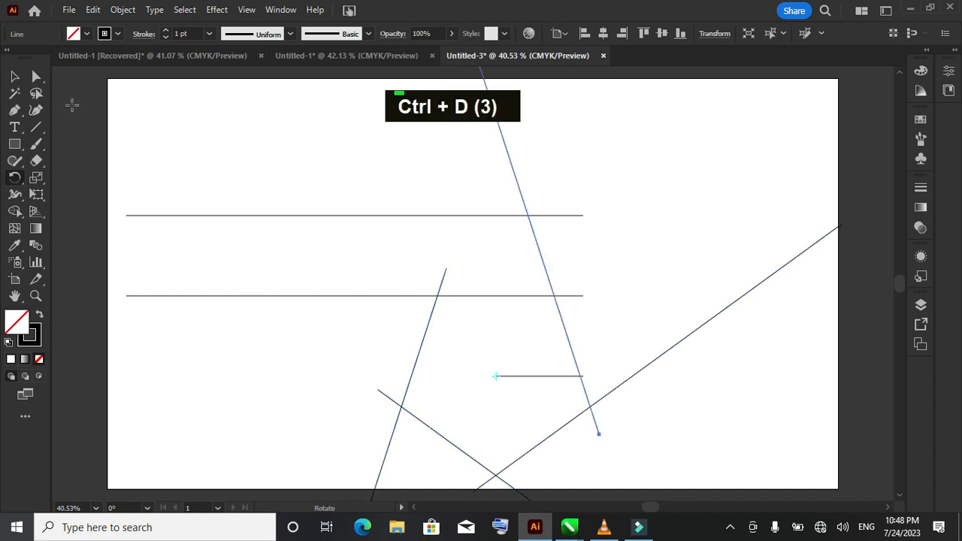
pyautogui.click(15, 76)
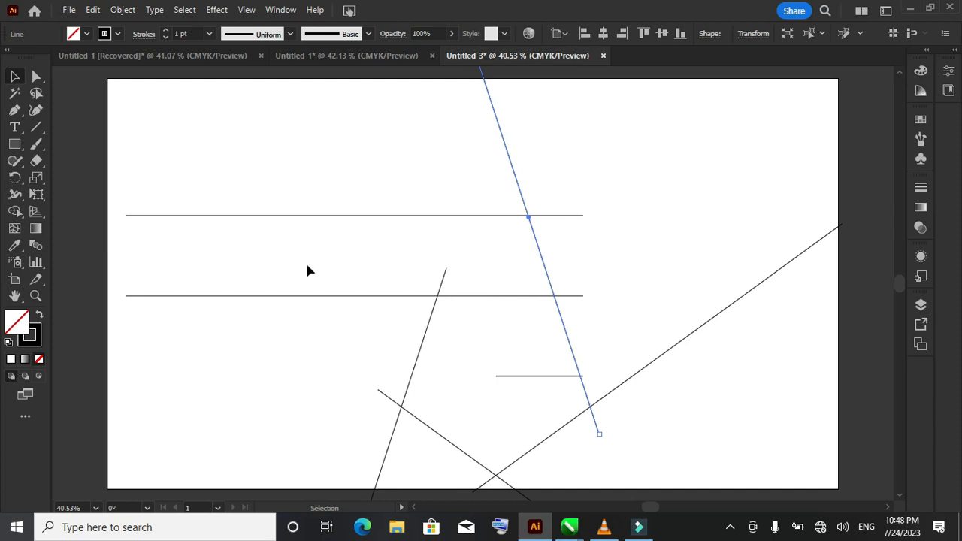
# - Rotate a copy of the top horizontal line by 72° about the short line's left endpoint, repeat it three times, and deselect
pyautogui.click(344, 216)
pyautogui.click(15, 177)
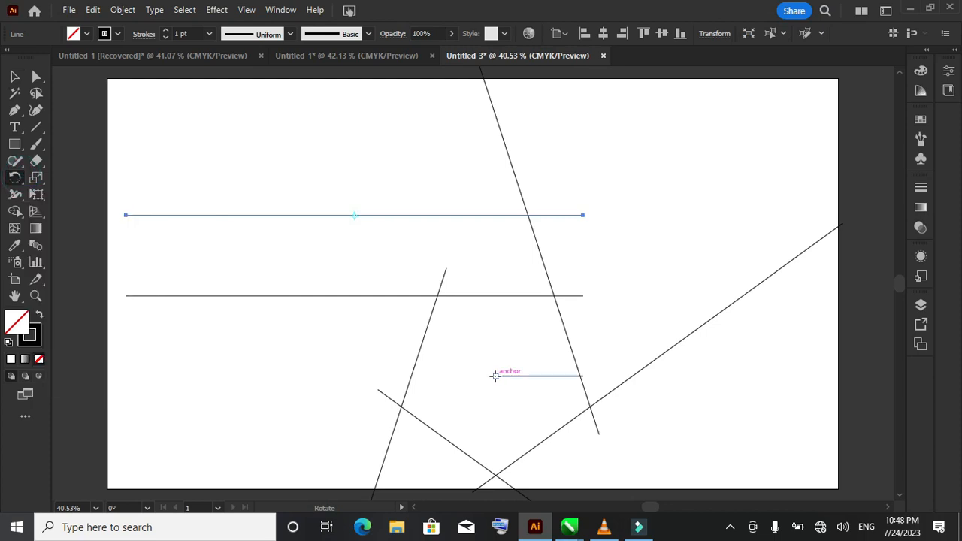
pyautogui.keyDown('alt'); pyautogui.click(495, 376); pyautogui.keyUp('alt')
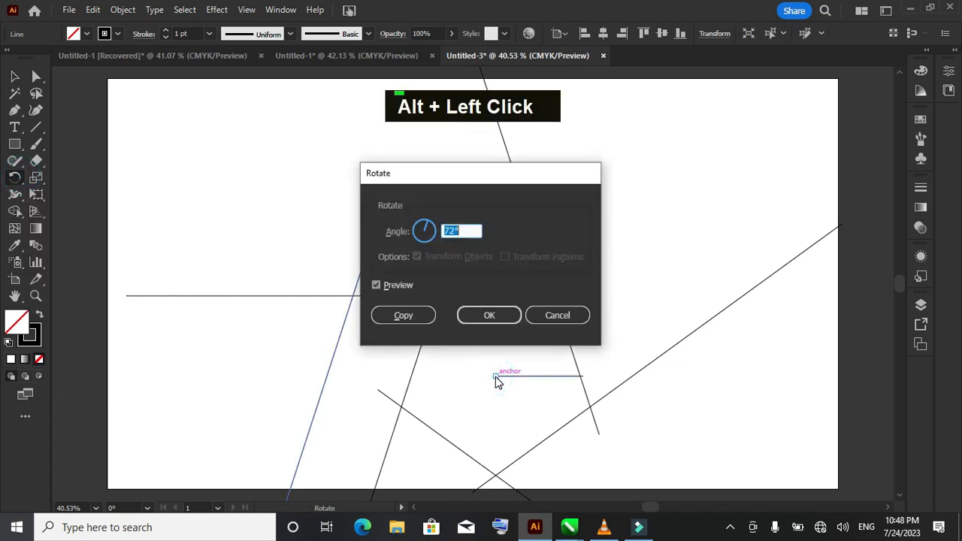
pyautogui.click(403, 315)
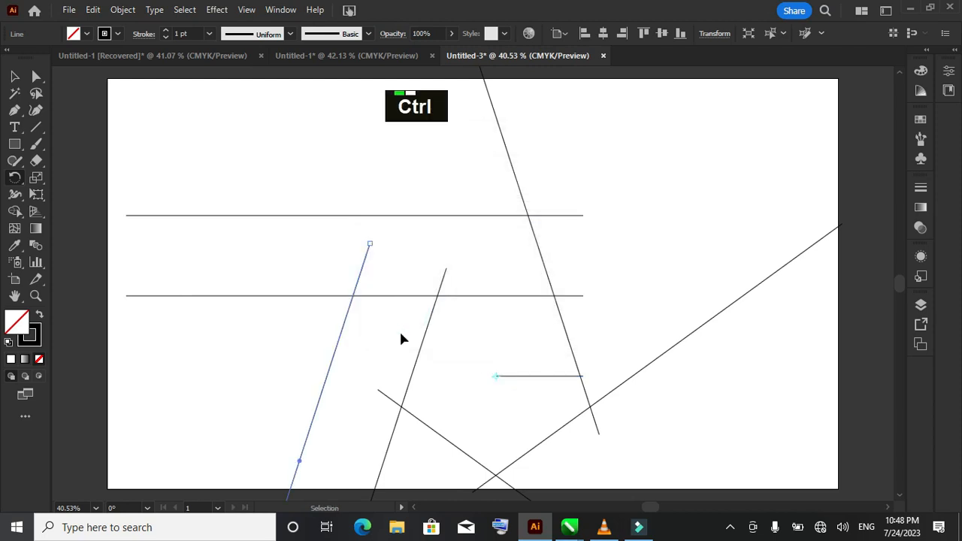
pyautogui.hotkey('ctrl', 'd')
pyautogui.hotkey('ctrl', 'd')
pyautogui.hotkey('ctrl', 'd')
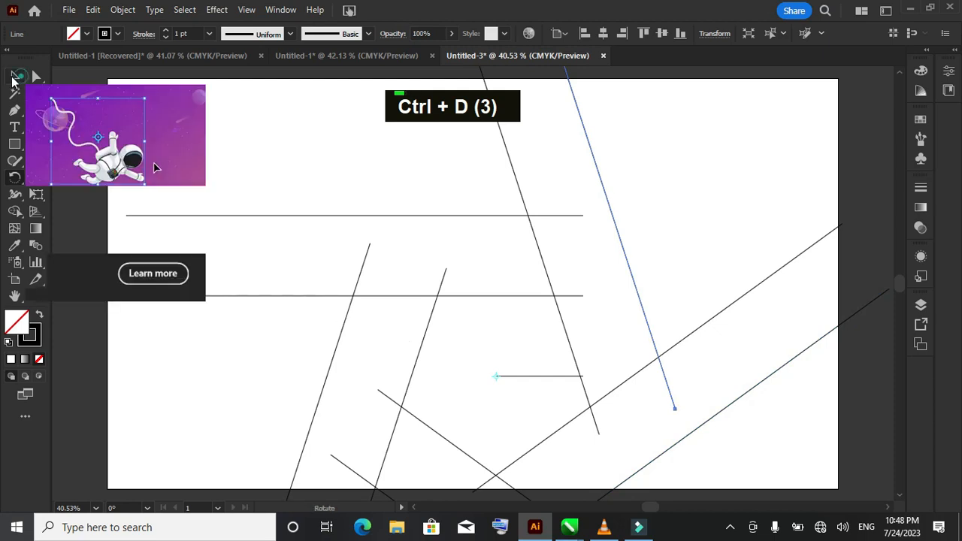
pyautogui.click(12, 78)
pyautogui.click(275, 167)
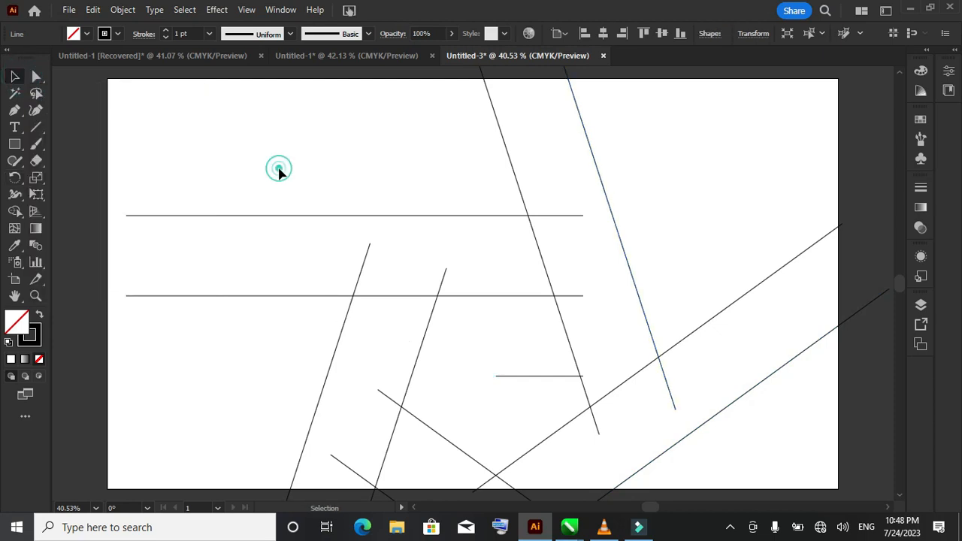
# - Draw an unfilled circle about 387 pt in diameter, centred on the short horizontal line's left endpoint
pyautogui.rightClick(15, 145)
pyautogui.click(73, 180)
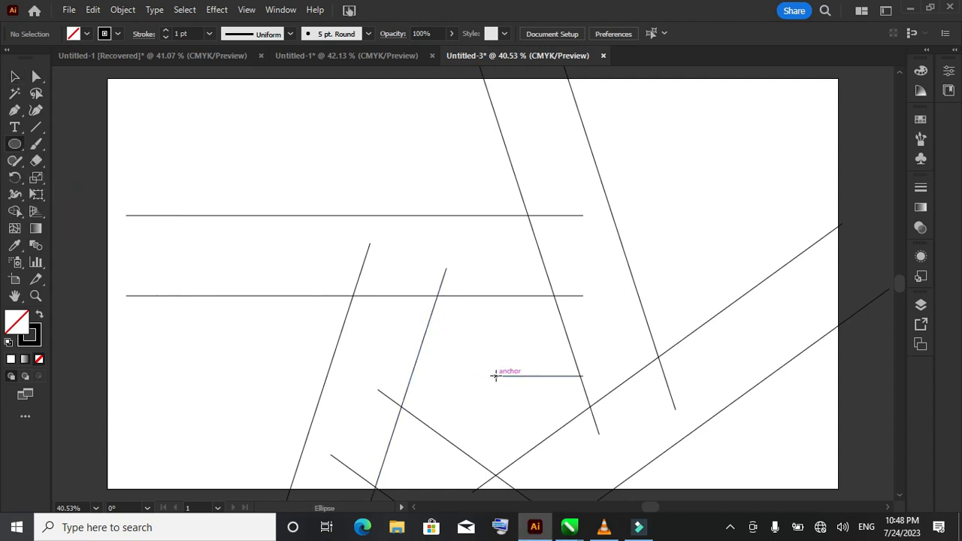
pyautogui.moveTo(494, 376)
pyautogui.mouseDown()
pyautogui.moveTo(555, 412)
pyautogui.moveTo(590, 380)
pyautogui.moveTo(599, 447)
pyautogui.mouseUp()
pyautogui.click(14, 76)
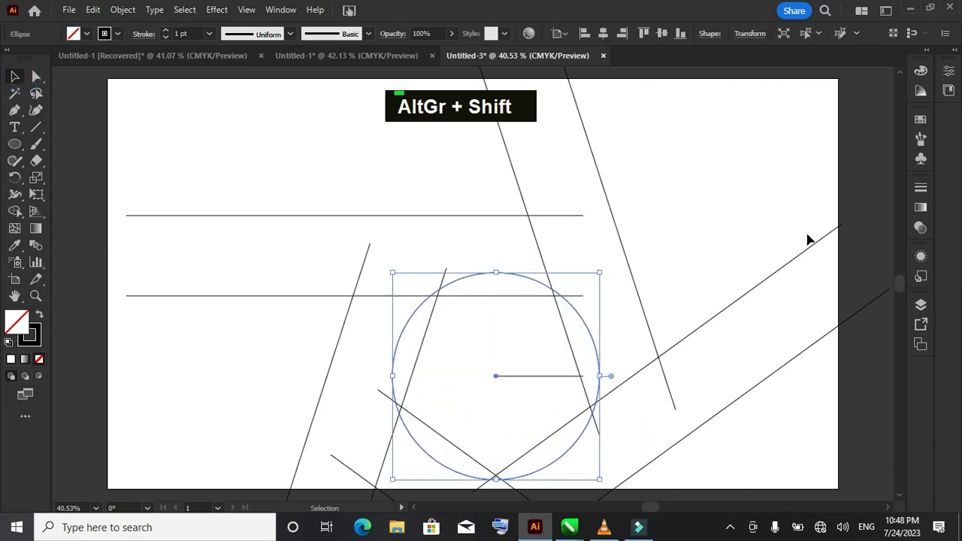
# - Resize the circle to 480 pt wide and high, and move it straight up until it touches the outer slanted lines on both sides
pyautogui.click(949, 70)
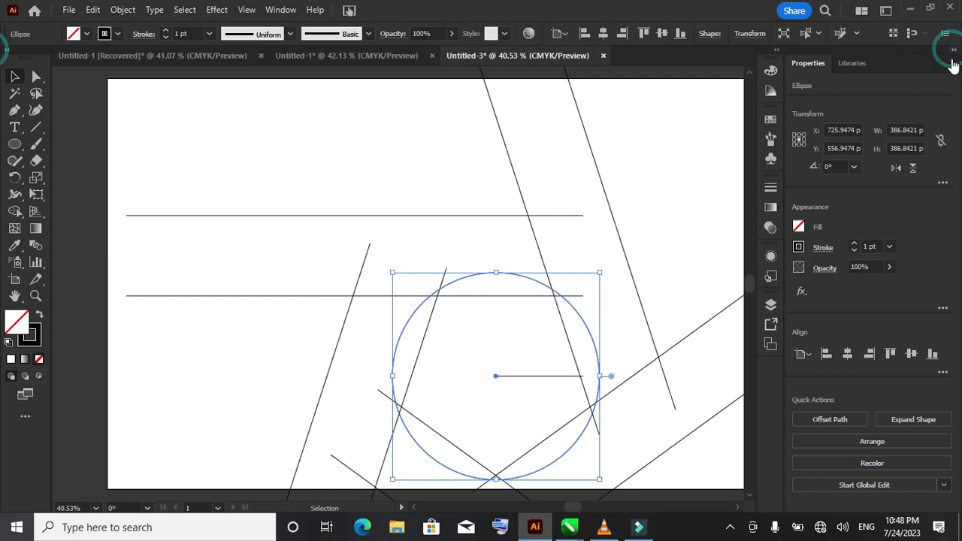
pyautogui.doubleClick(904, 130)
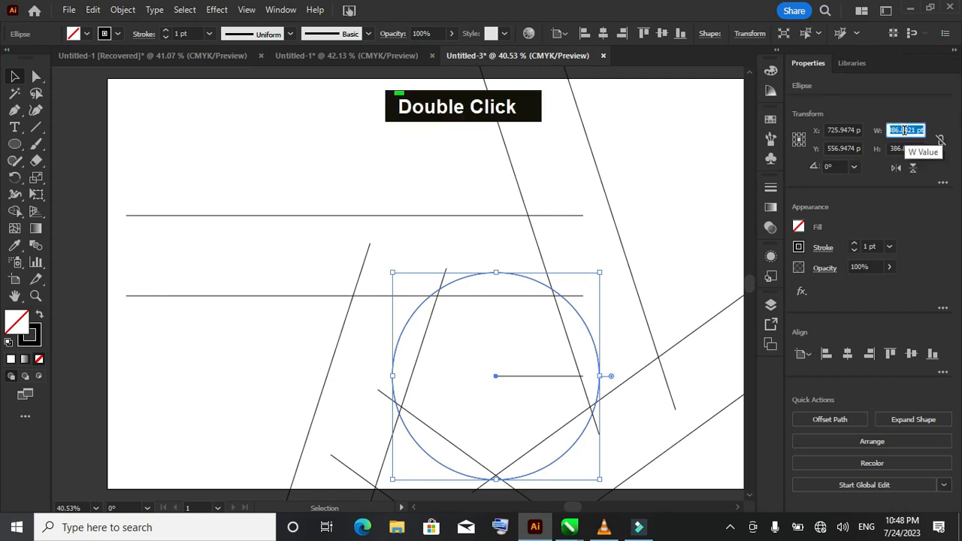
pyautogui.write('480')
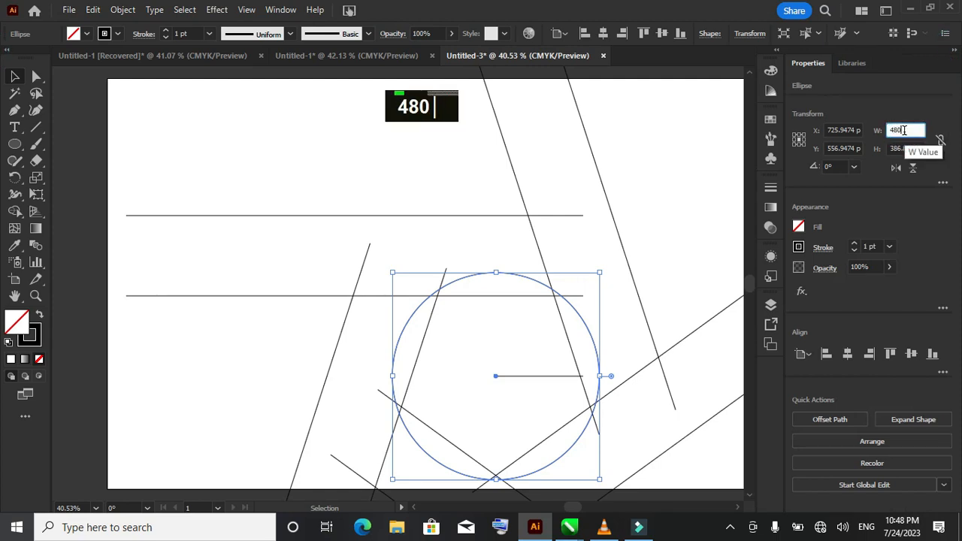
pyautogui.press('Tab')
pyautogui.write('480')
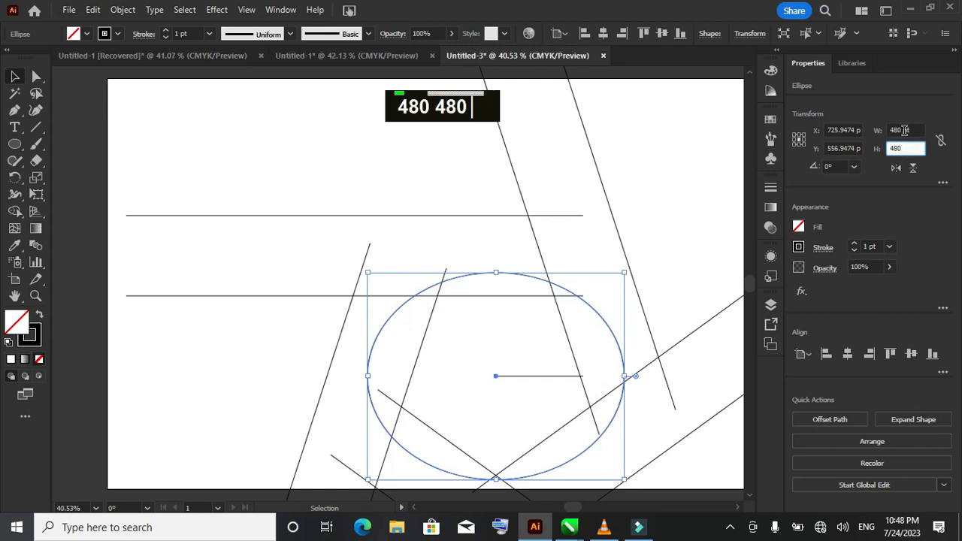
pyautogui.press('Return')
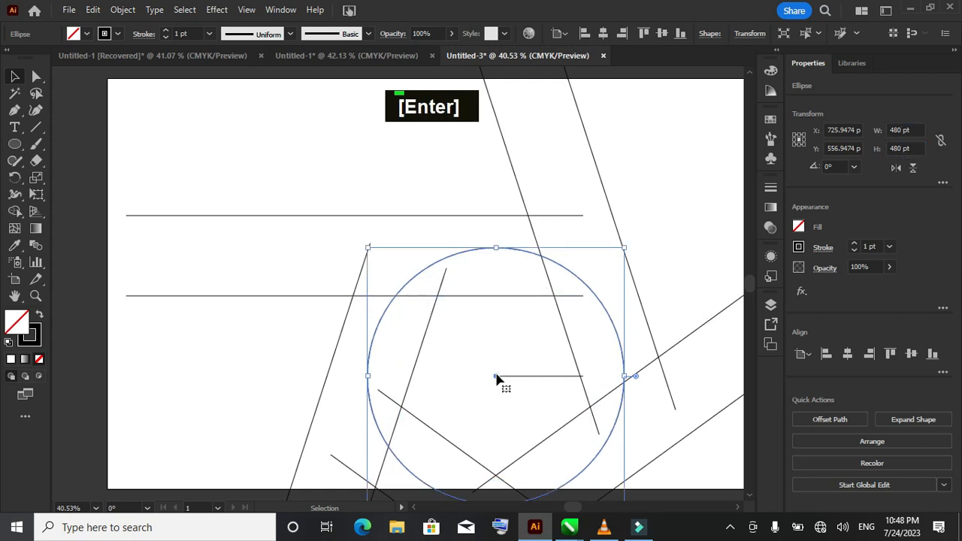
pyautogui.moveTo(496, 376); pyautogui.dragTo(496, 269)
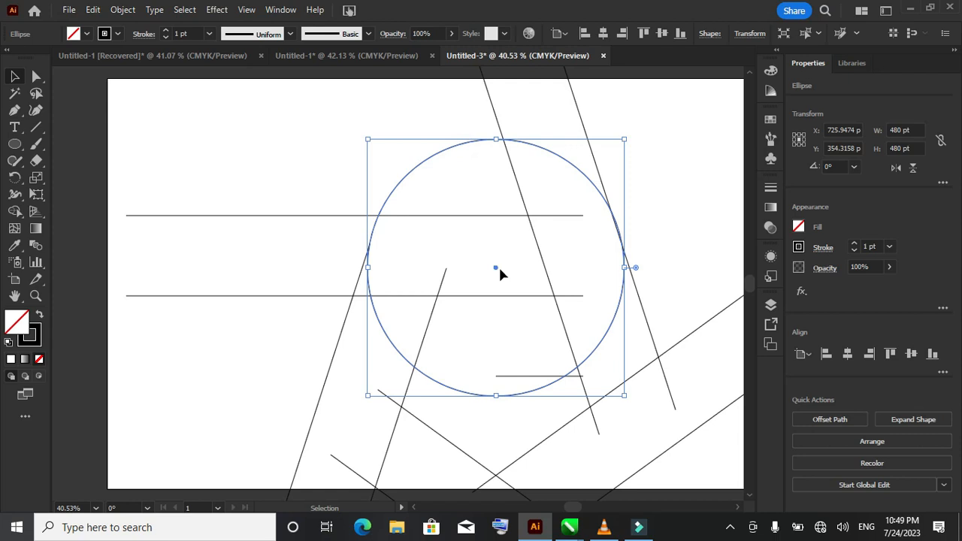
# - Copy the circle, paste it in place, and set the copy's width and height to 215 pt
pyautogui.click(94, 9)
pyautogui.click(120, 77)
pyautogui.click(94, 9)
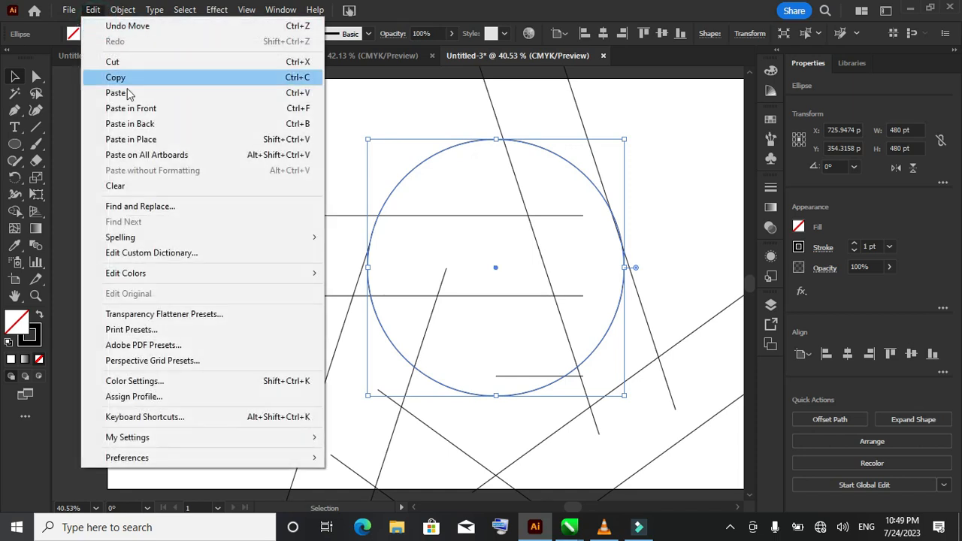
pyautogui.click(144, 142)
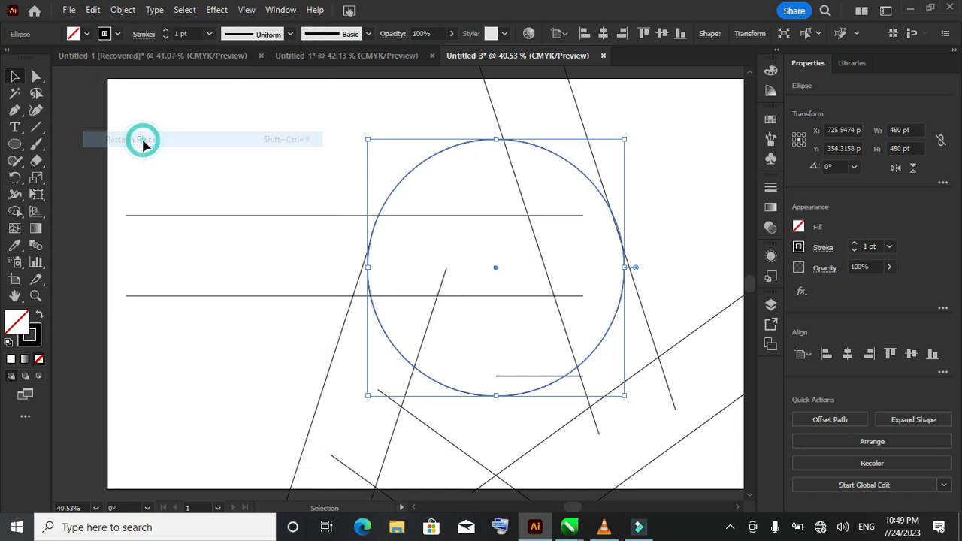
pyautogui.doubleClick(907, 130)
pyautogui.write('215')
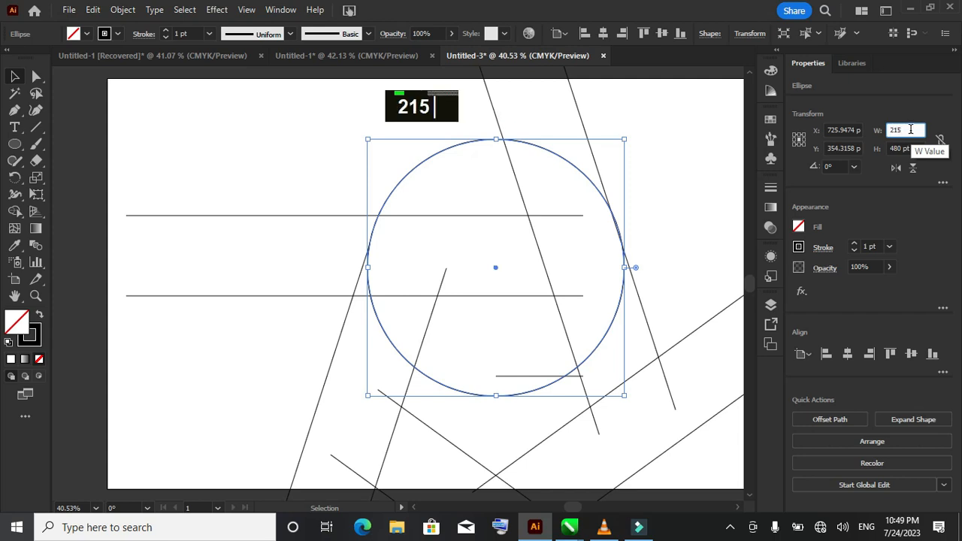
pyautogui.press('Tab')
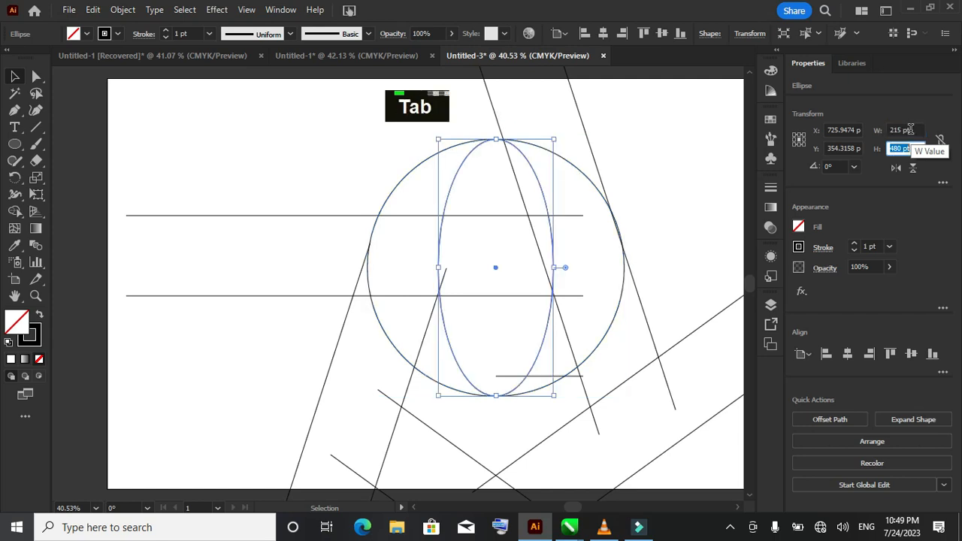
pyautogui.write('215')
pyautogui.press('Return')
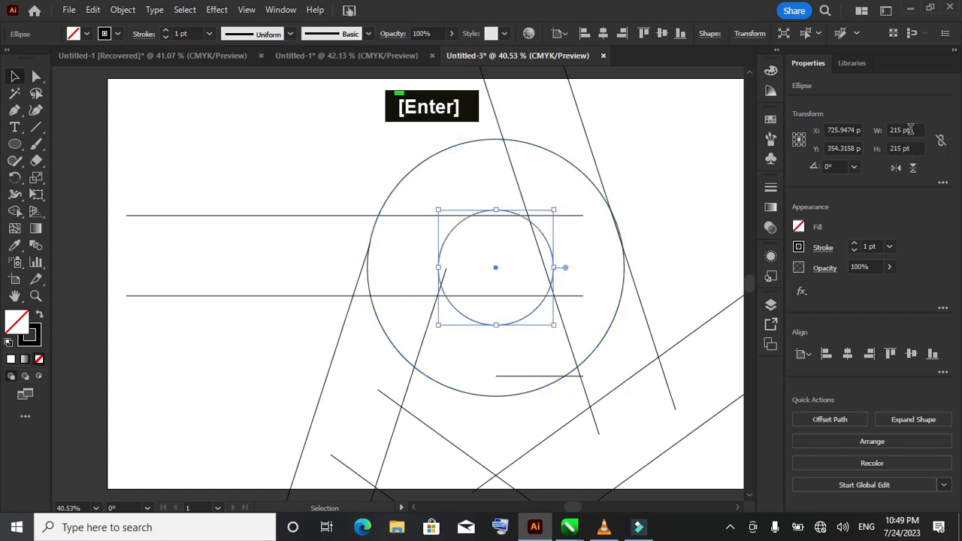
# - Move the 215 pt circle up and left until it touches the large circle and the inner right slanted line, fine-tuning by small nudges
pyautogui.scroll(2, 470, 166)
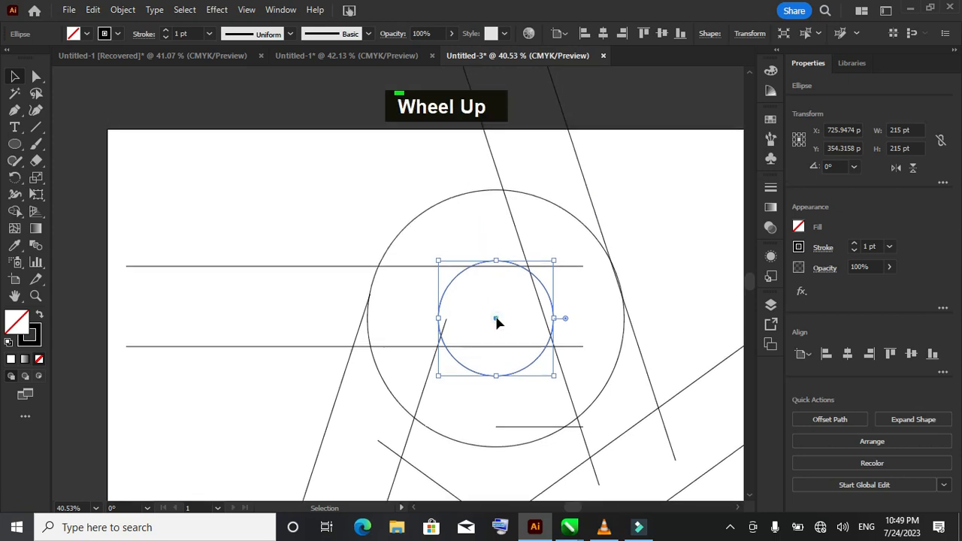
pyautogui.moveTo(494, 317); pyautogui.dragTo(464, 260)
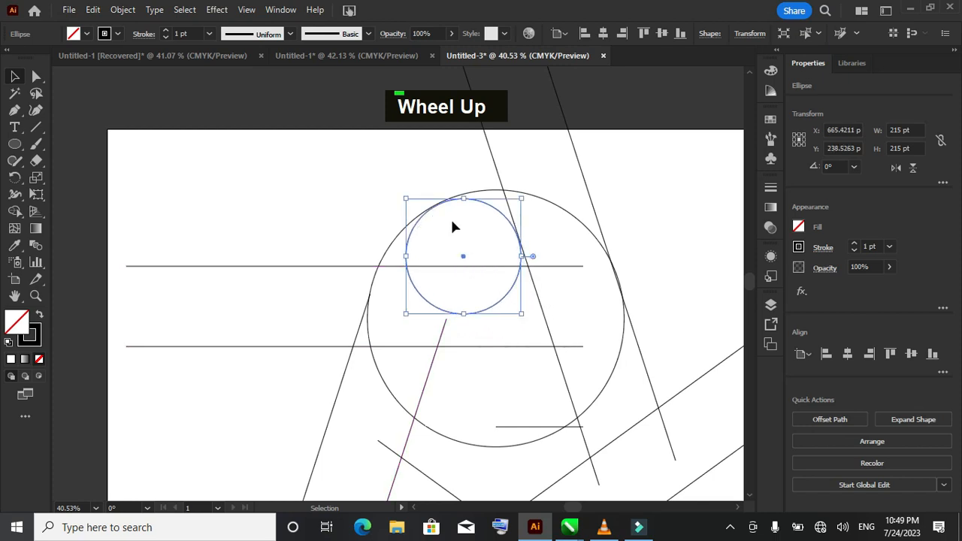
pyautogui.keyDown('alt'); pyautogui.scroll(2, 453, 223); pyautogui.keyUp('alt')
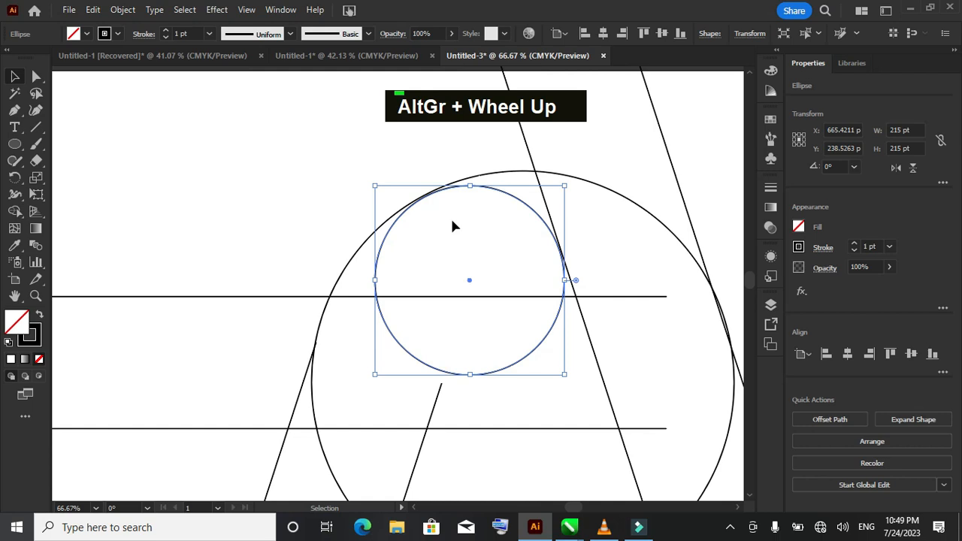
pyautogui.press('Up')
pyautogui.press('Up')
pyautogui.press('Right')
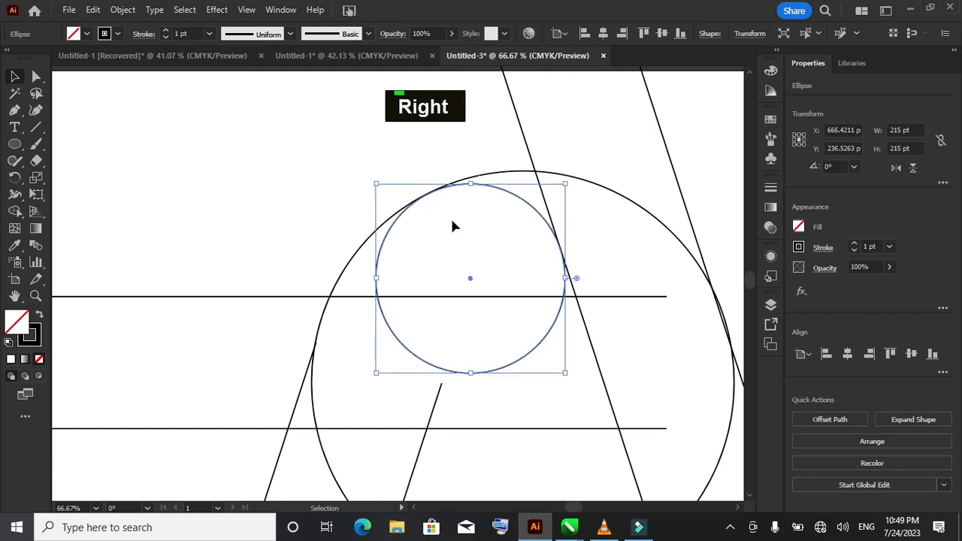
pyautogui.press('Up')
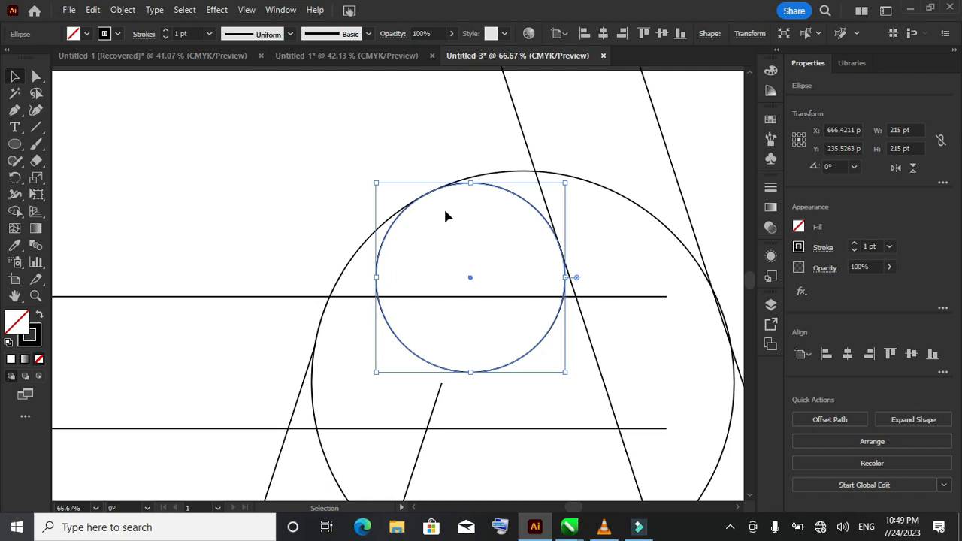
# - Select all the artwork and merge the cap region above the top horizontal line into one green shape with Shape Builder
pyautogui.keyDown('alt'); pyautogui.scroll(-2, 444, 216); pyautogui.keyUp('alt')
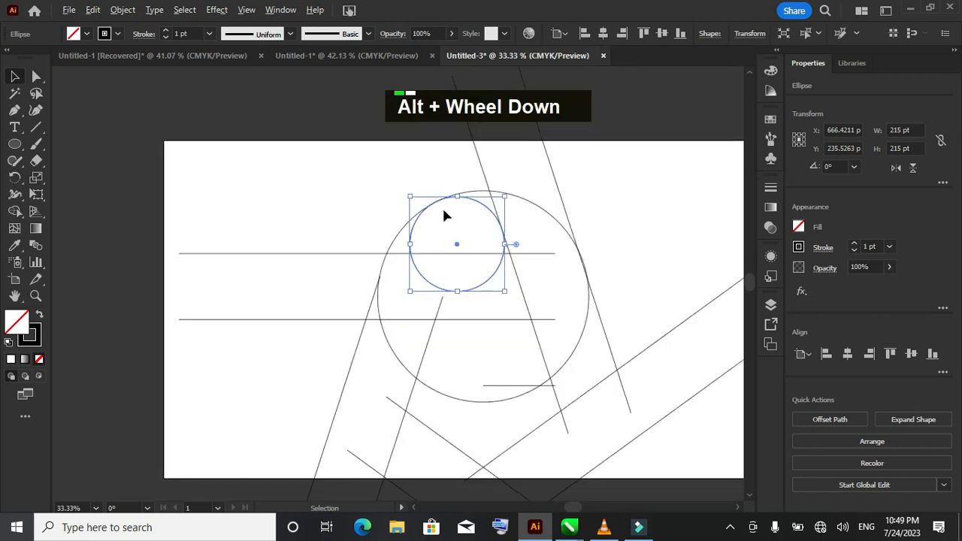
pyautogui.click(286, 224)
pyautogui.hotkey('ctrl', 'a')
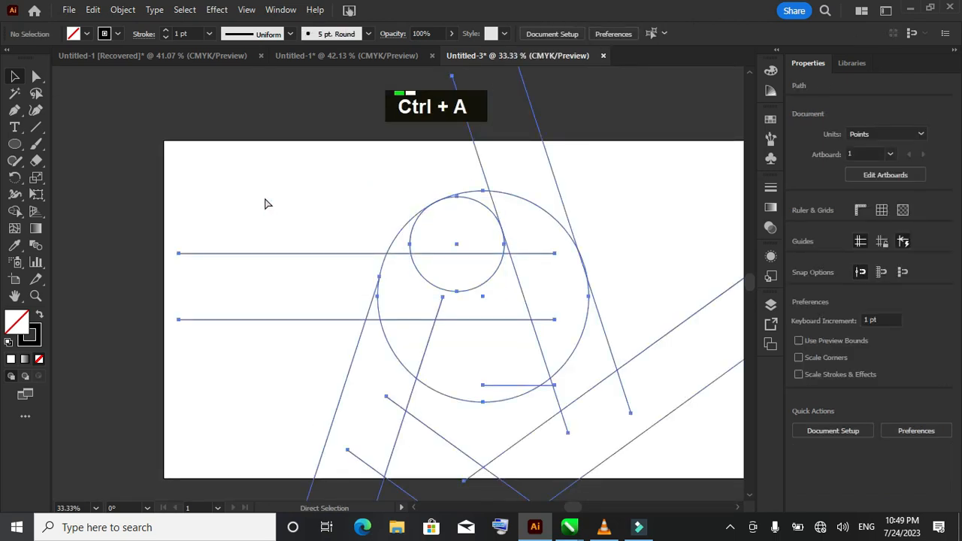
pyautogui.click(15, 212)
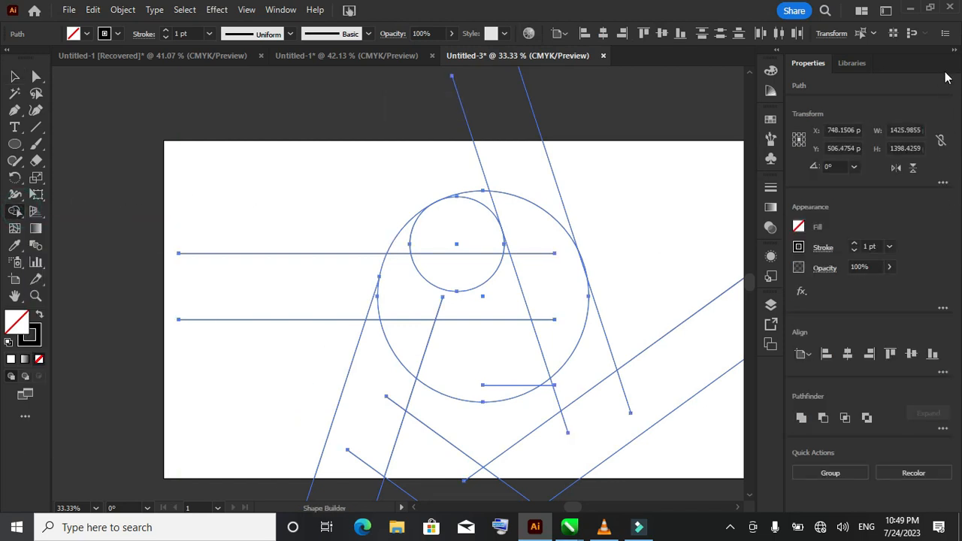
pyautogui.click(954, 50)
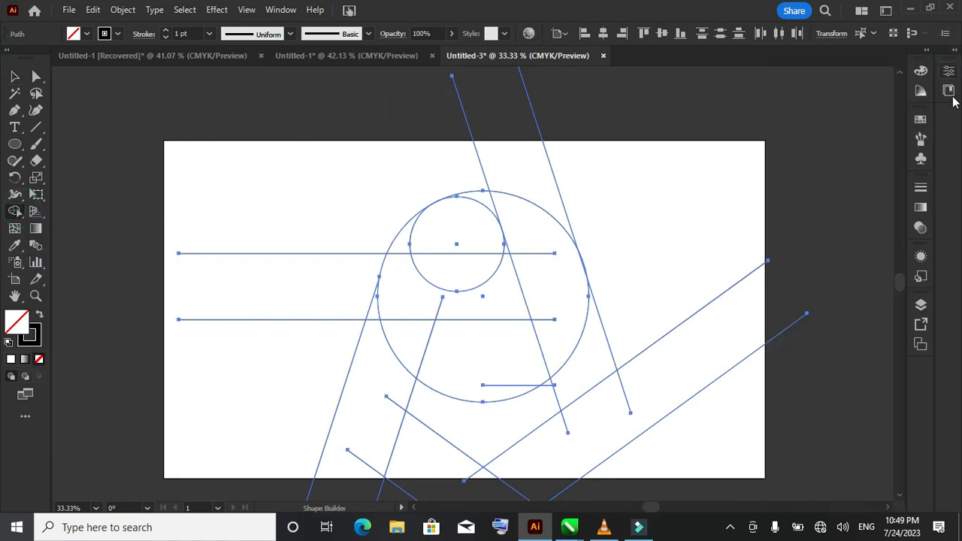
pyautogui.click(922, 73)
pyautogui.click(921, 119)
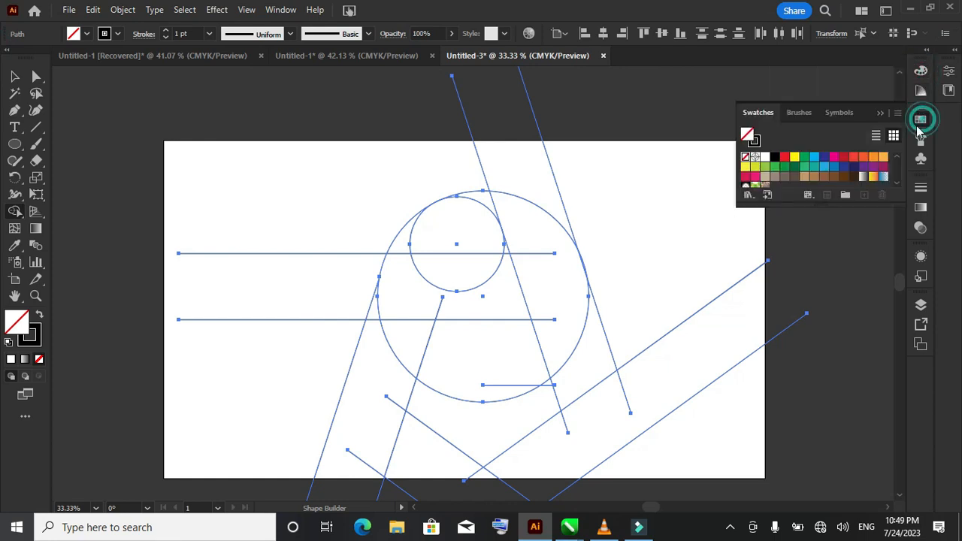
pyautogui.click(803, 159)
pyautogui.moveTo(404, 241)
pyautogui.mouseDown()
pyautogui.moveTo(475, 244)
pyautogui.moveTo(511, 259)
pyautogui.mouseUp()
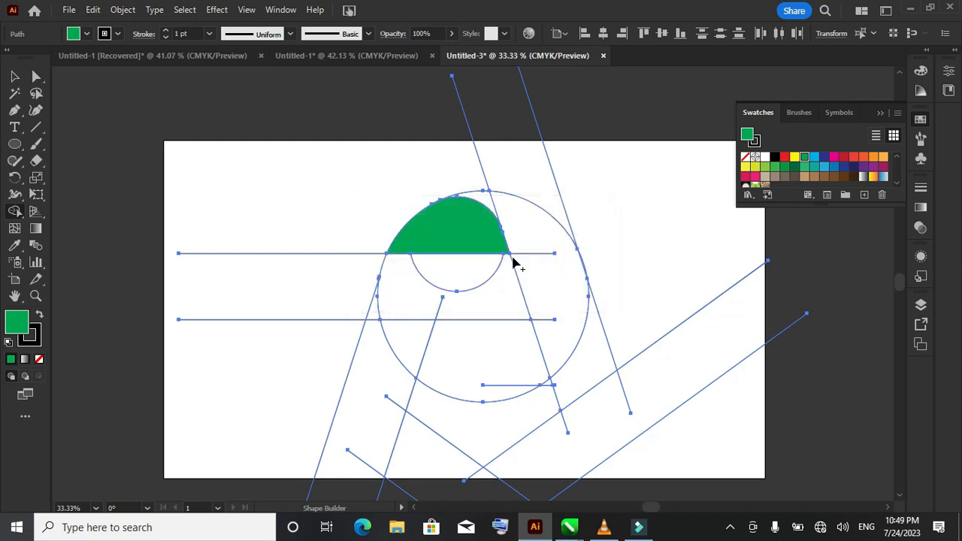
# - Merge the curved band between the two right slanted lines, down to the upper diagonal, into one light blue shape and deselect
pyautogui.click(813, 157)
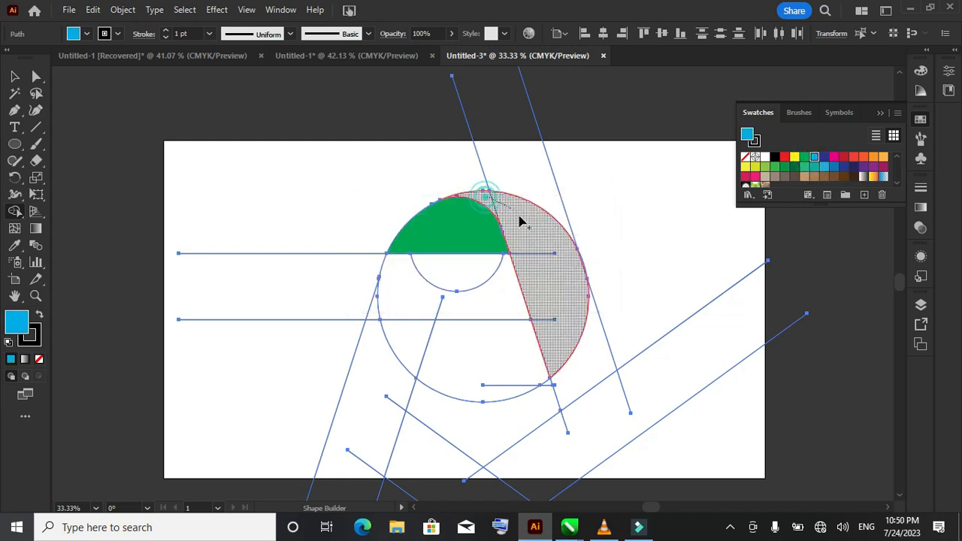
pyautogui.moveTo(490, 191)
pyautogui.mouseDown()
pyautogui.moveTo(552, 283)
pyautogui.moveTo(571, 372)
pyautogui.mouseUp()
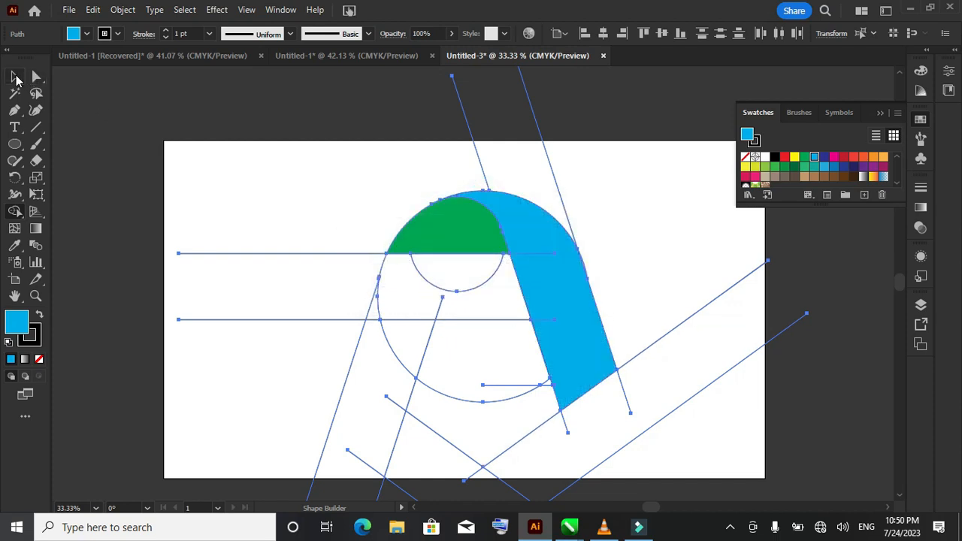
pyautogui.click(14, 76)
pyautogui.click(283, 162)
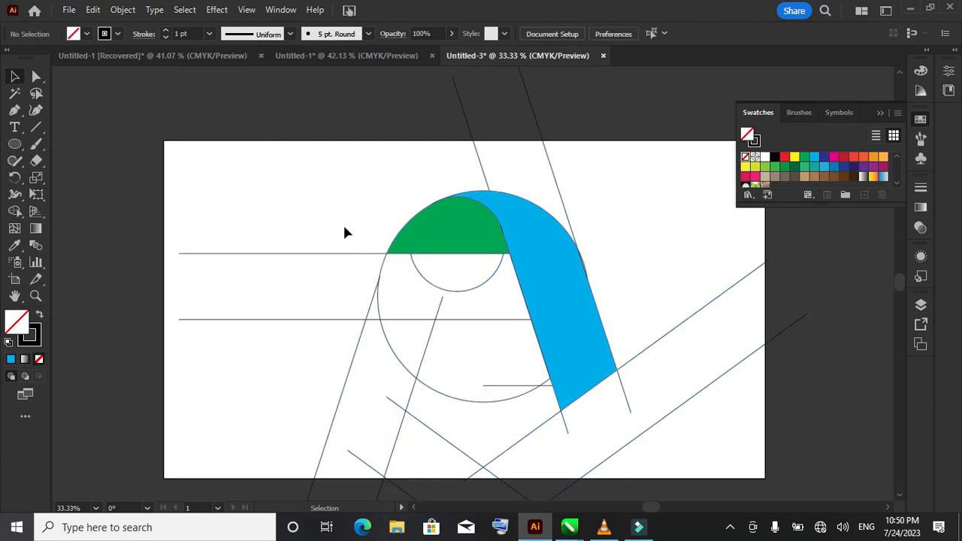
# - Cut the green shape, blue shape and short line, delete all remaining artwork, then paste the cut pieces back in place
pyautogui.click(449, 232)
pyautogui.keyDown('shift'); pyautogui.click(538, 282); pyautogui.keyUp('shift')
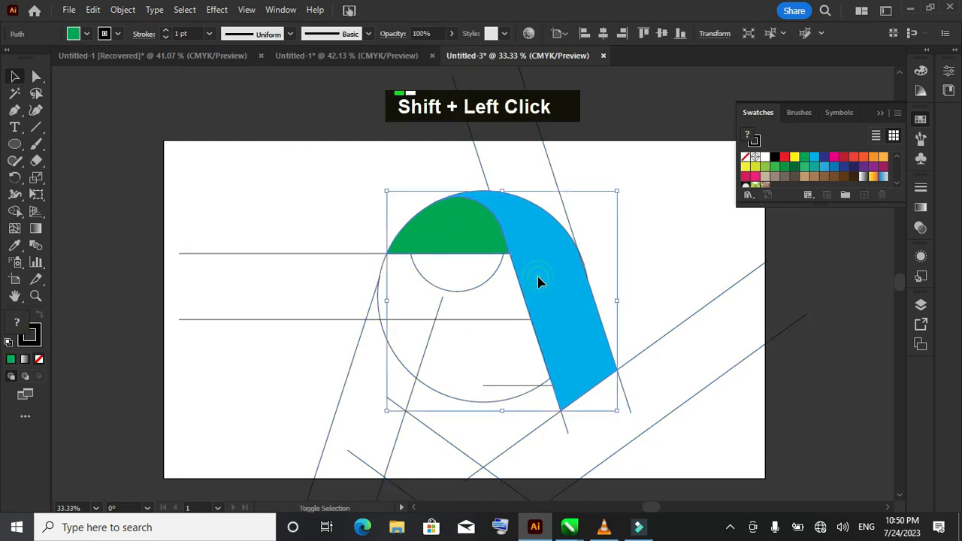
pyautogui.keyDown('shift'); pyautogui.click(505, 386); pyautogui.keyUp('shift')
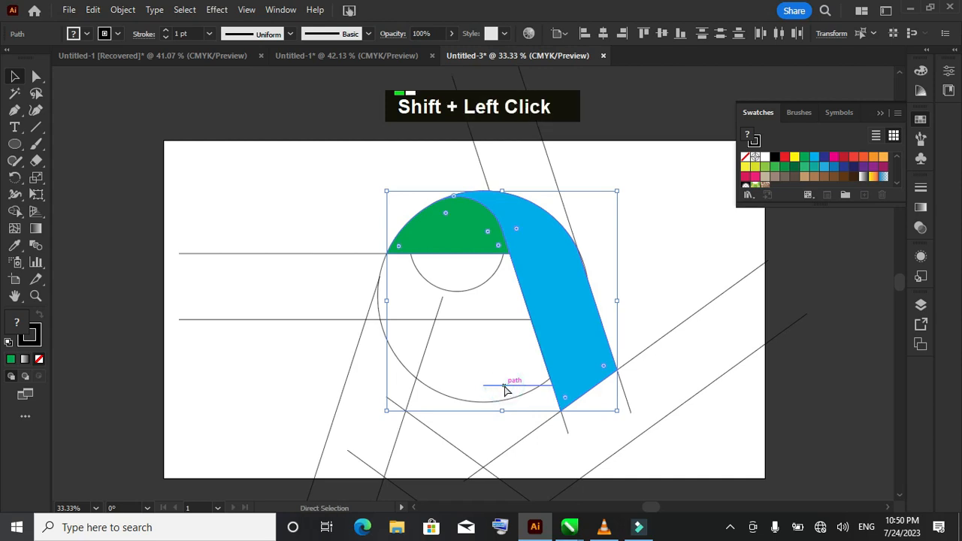
pyautogui.hotkey('ctrl', 'x')
pyautogui.hotkey('ctrl', 'a')
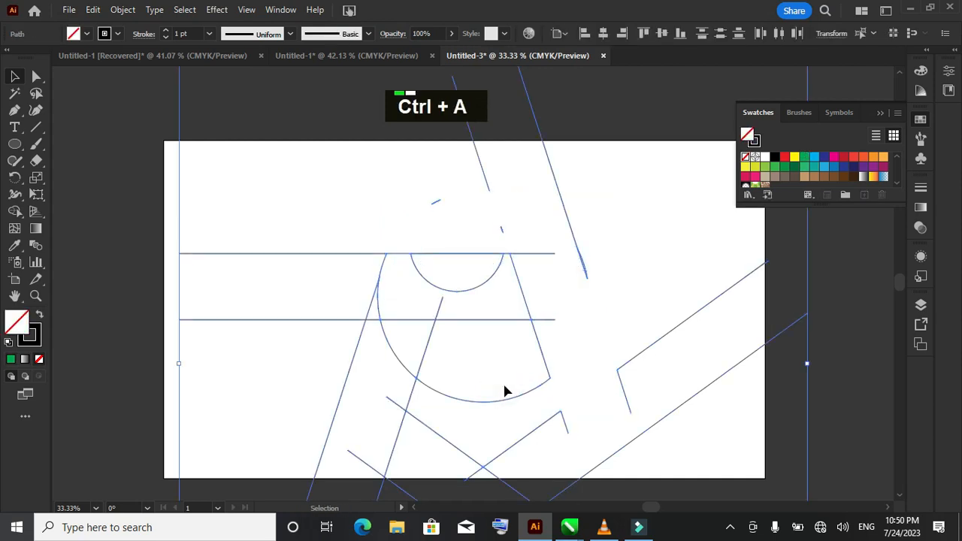
pyautogui.press('Delete')
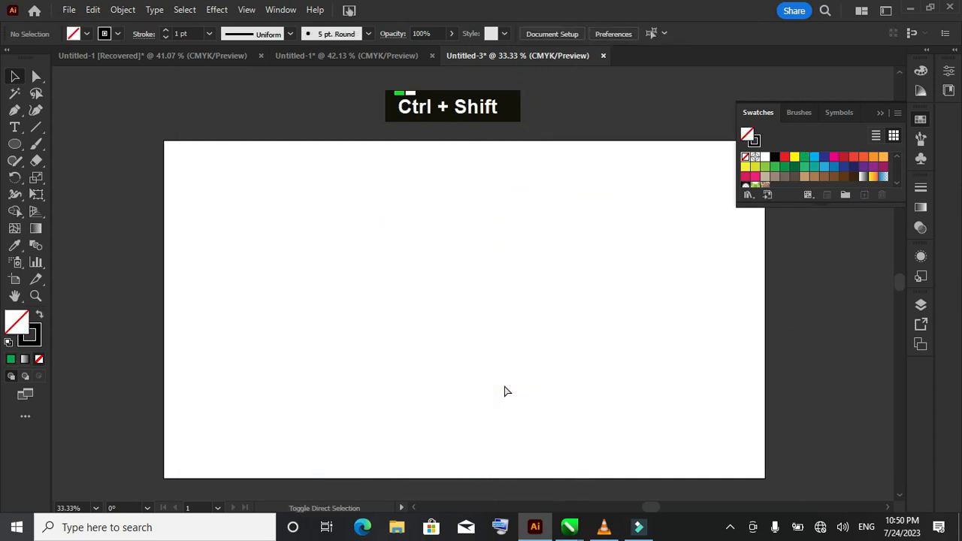
pyautogui.hotkey('ctrl', 'shift', 'v')
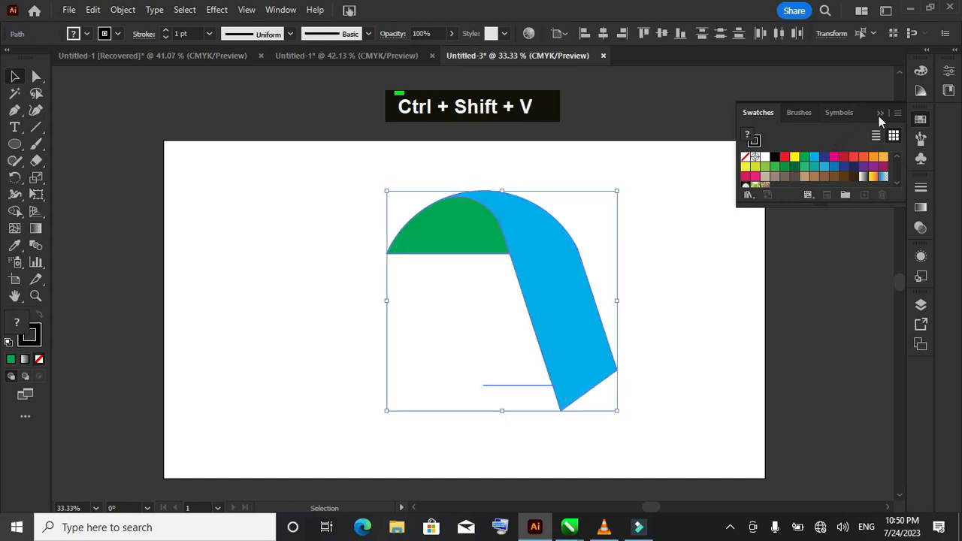
pyautogui.click(879, 115)
pyautogui.click(708, 251)
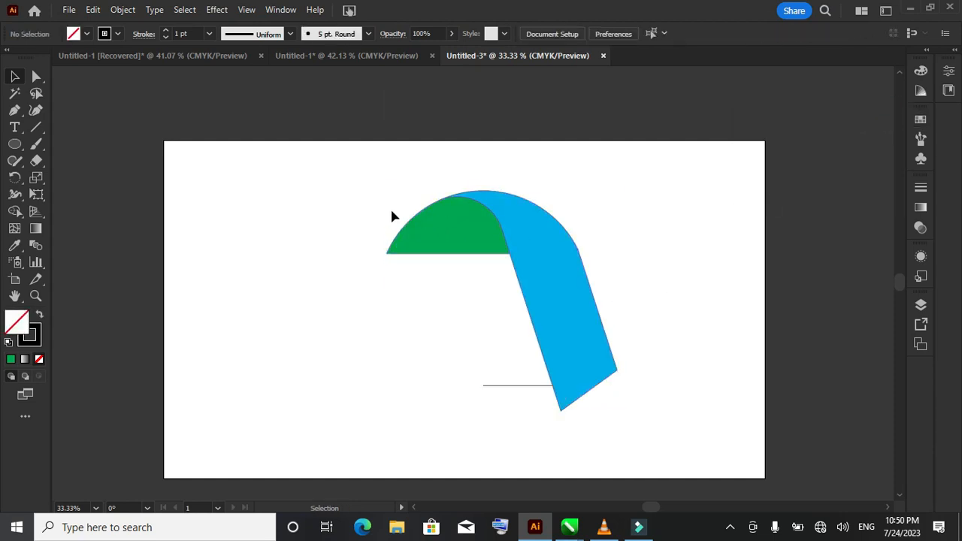
# - Recolour the green cap shape with the CMYK Blue swatch and deselect it
pyautogui.moveTo(386, 206); pyautogui.dragTo(537, 258)
pyautogui.click(406, 313)
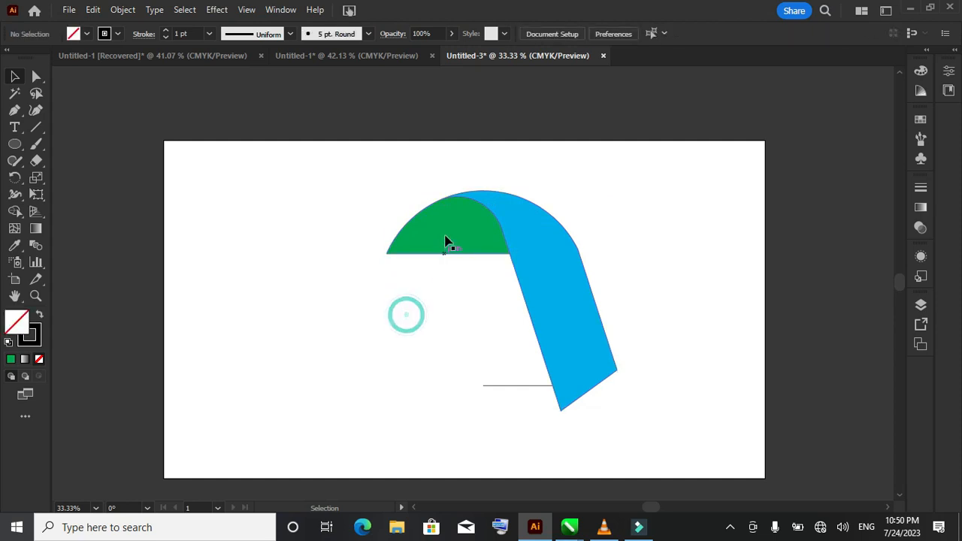
pyautogui.click(447, 240)
pyautogui.click(920, 120)
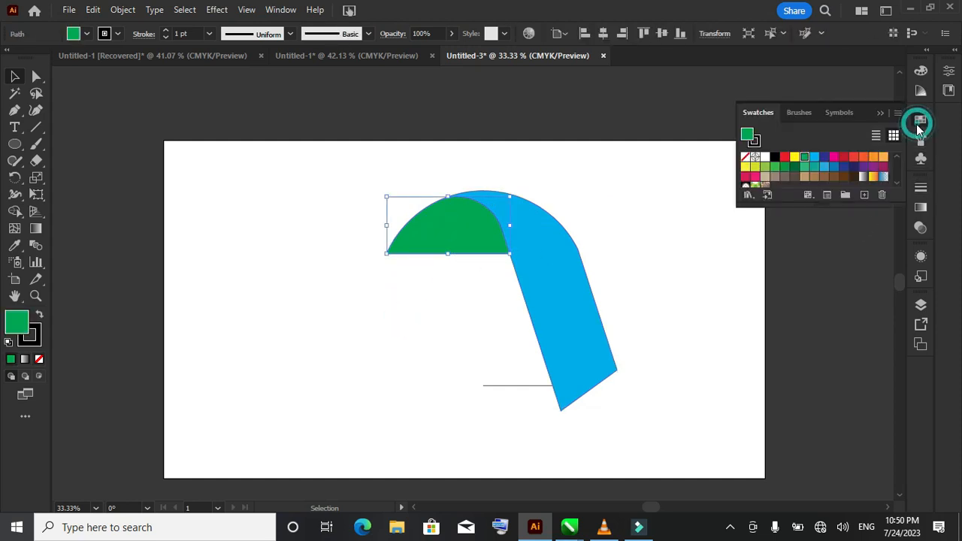
pyautogui.click(823, 158)
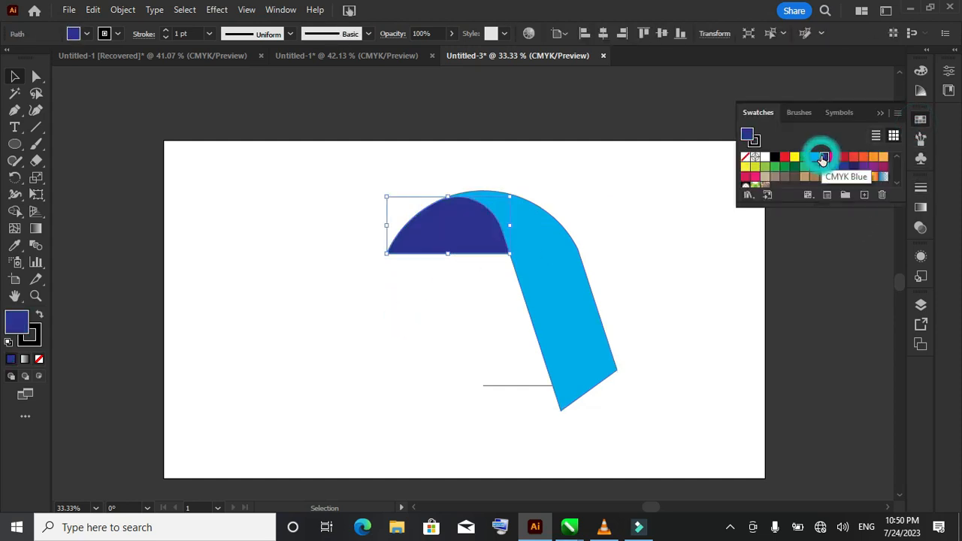
pyautogui.click(685, 230)
pyautogui.click(883, 114)
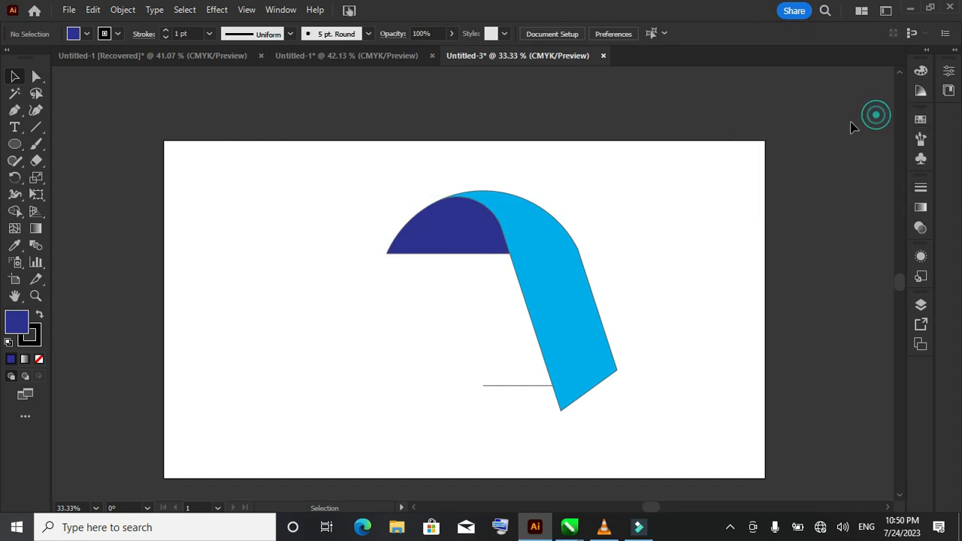
# - Give the dark blue cap and the light blue band a white stroke, then deselect them
pyautogui.moveTo(624, 146); pyautogui.dragTo(463, 266)
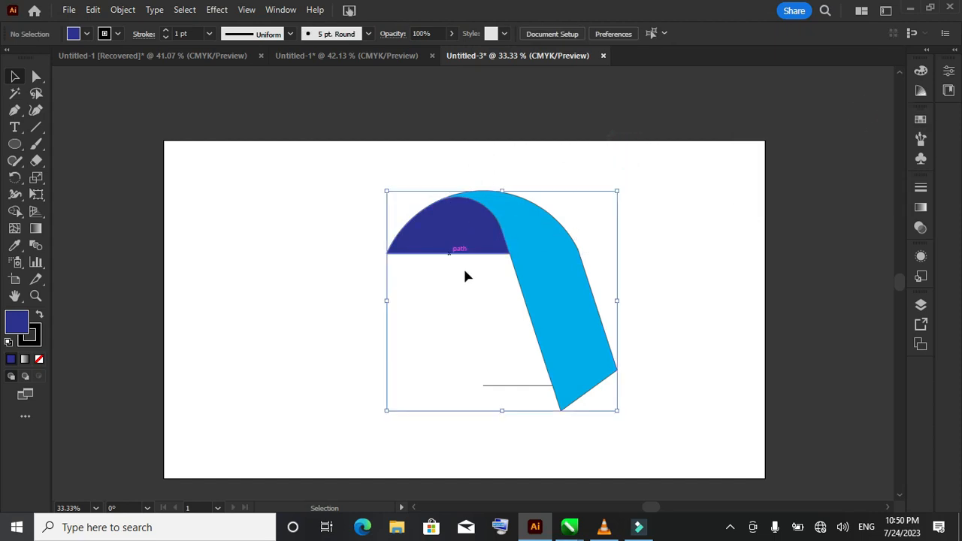
pyautogui.click(36, 342)
pyautogui.click(764, 160)
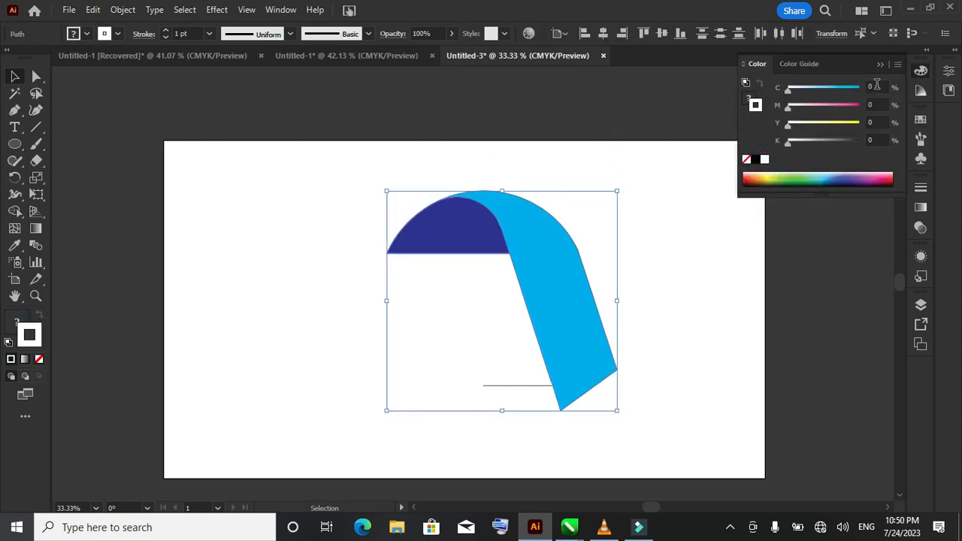
pyautogui.click(879, 64)
pyautogui.click(643, 245)
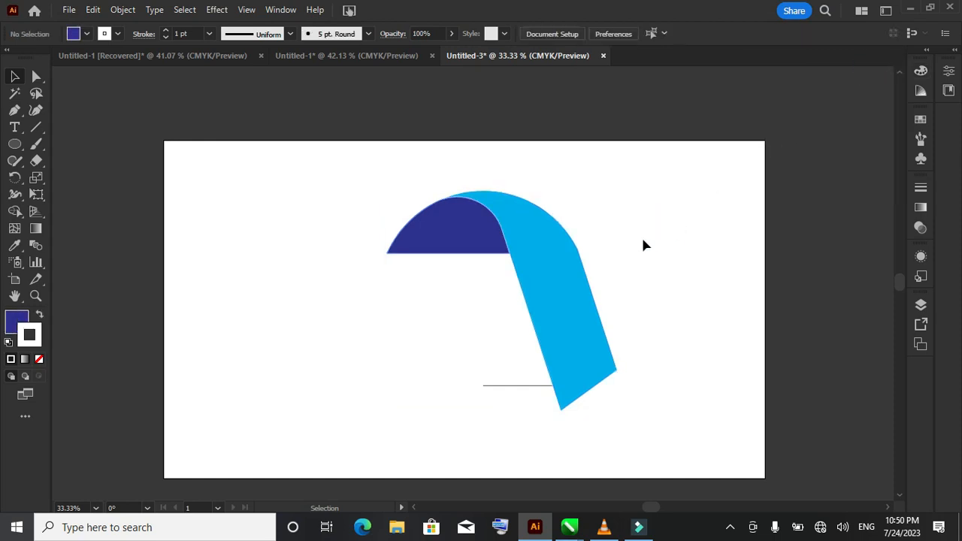
# - Rotate a copy of both coloured shapes by 72° about the short line's left endpoint and repeat the transformation three times
pyautogui.moveTo(549, 186); pyautogui.dragTo(422, 256)
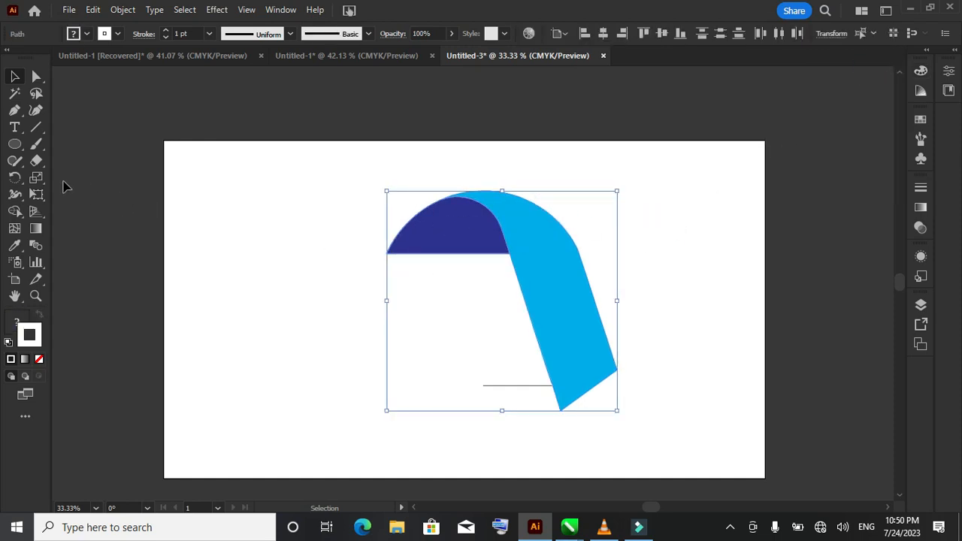
pyautogui.click(16, 177)
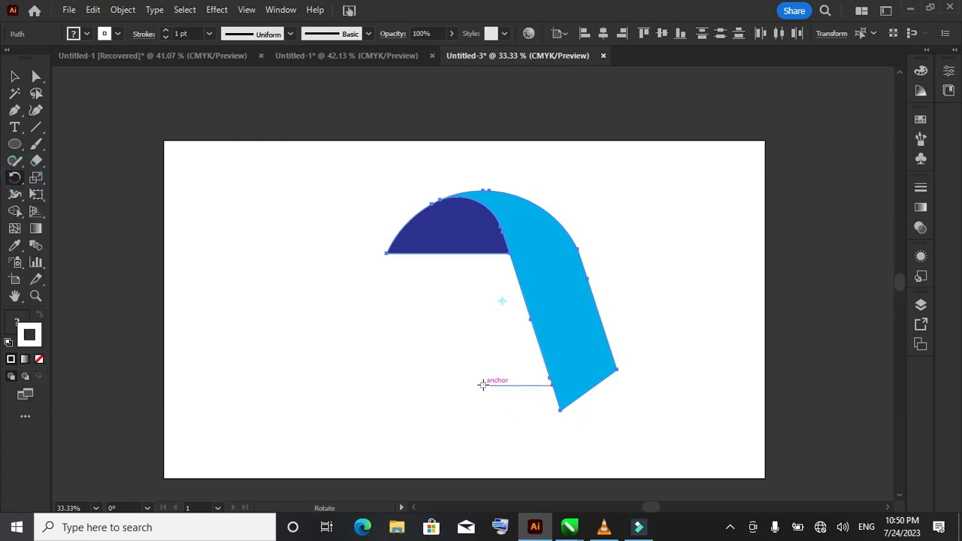
pyautogui.keyDown('alt'); pyautogui.click(482, 385); pyautogui.keyUp('alt')
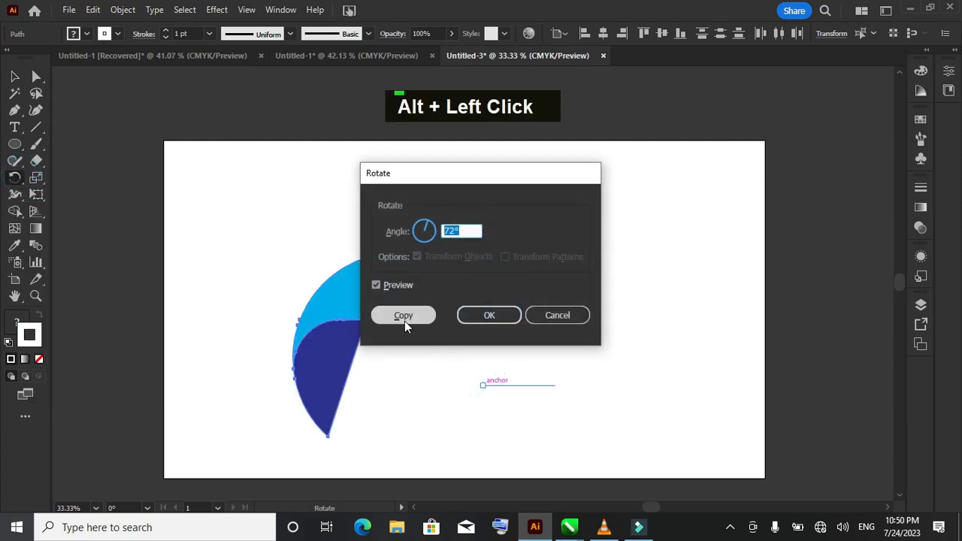
pyautogui.click(403, 316)
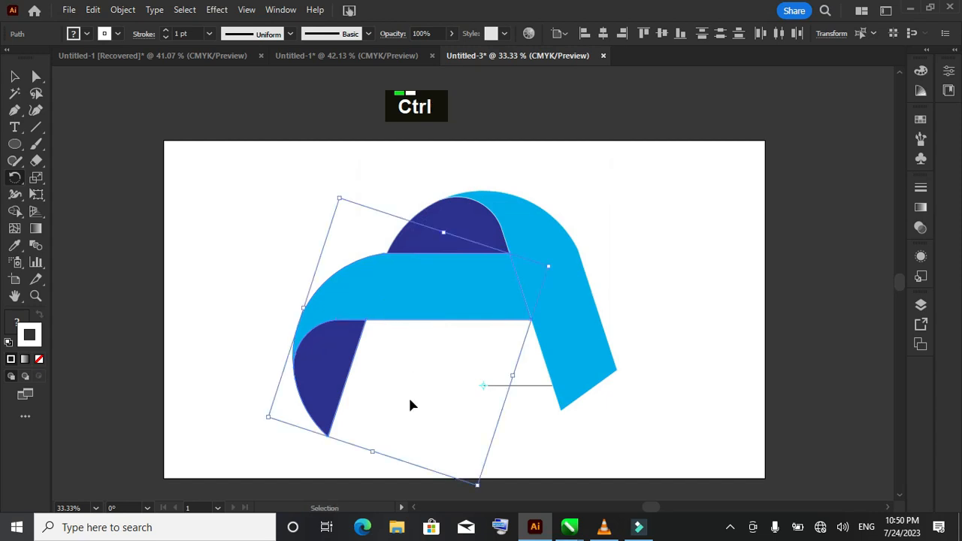
pyautogui.hotkey('ctrl', 'd')
pyautogui.hotkey('ctrl', 'd')
pyautogui.hotkey('ctrl', 'd')
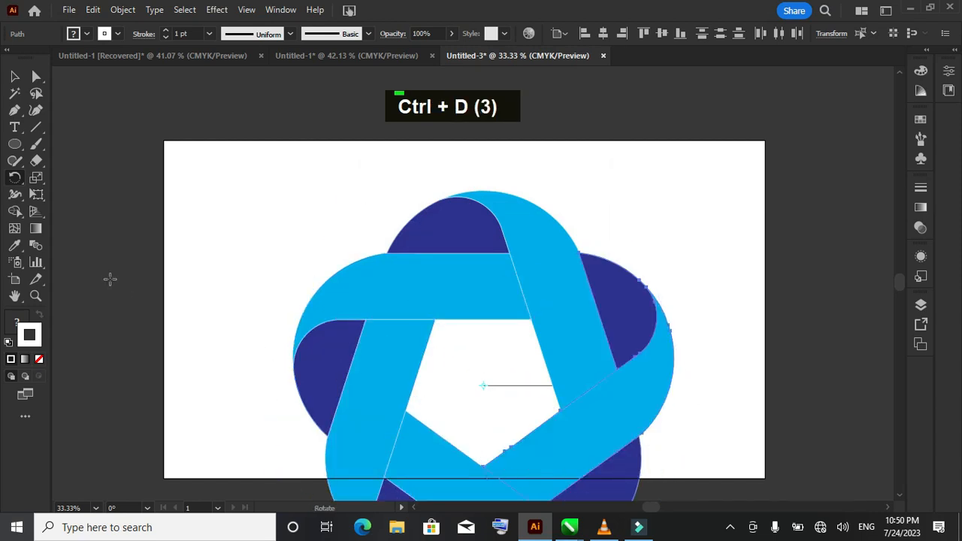
# - Delete the short horizontal guide line inside the central pentagon
pyautogui.click(17, 78)
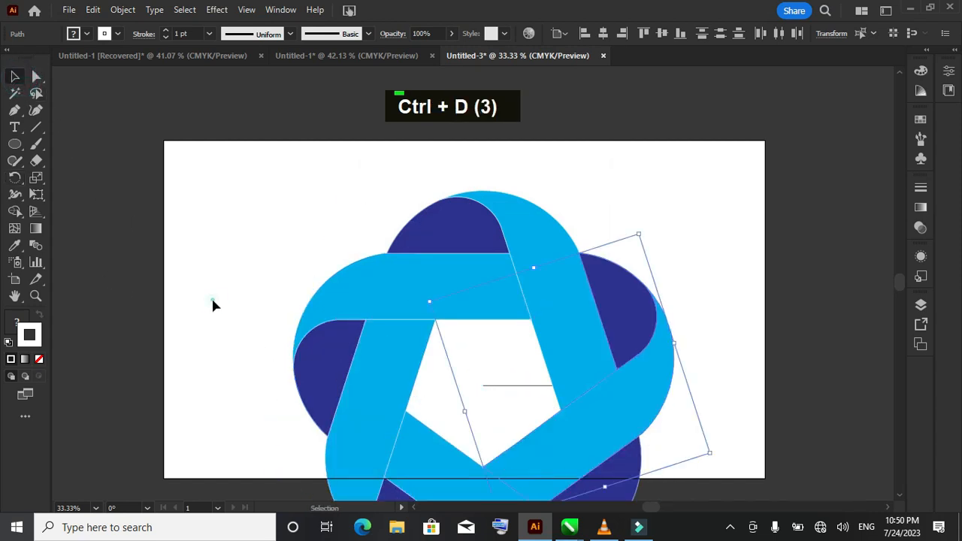
pyautogui.click(431, 369)
pyautogui.moveTo(502, 402); pyautogui.dragTo(523, 403)
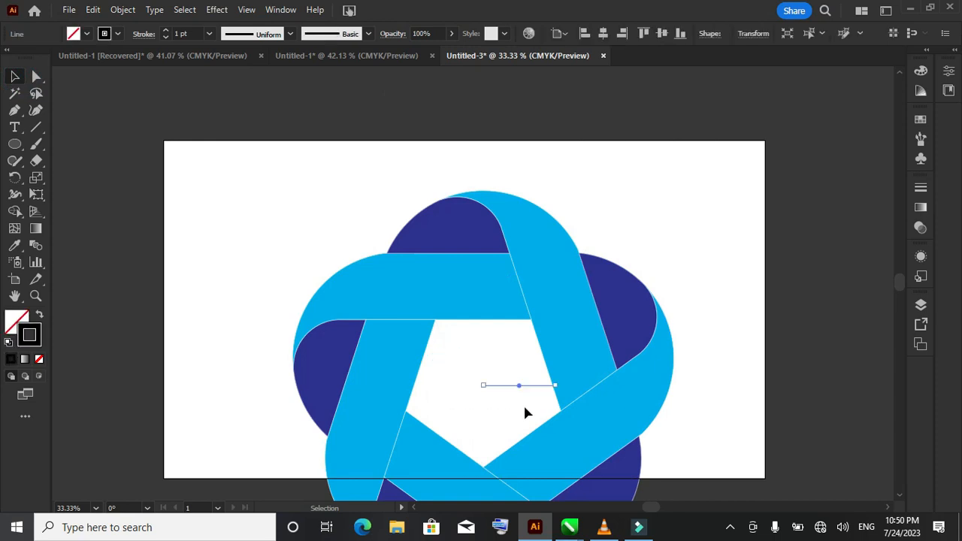
pyautogui.press('Delete')
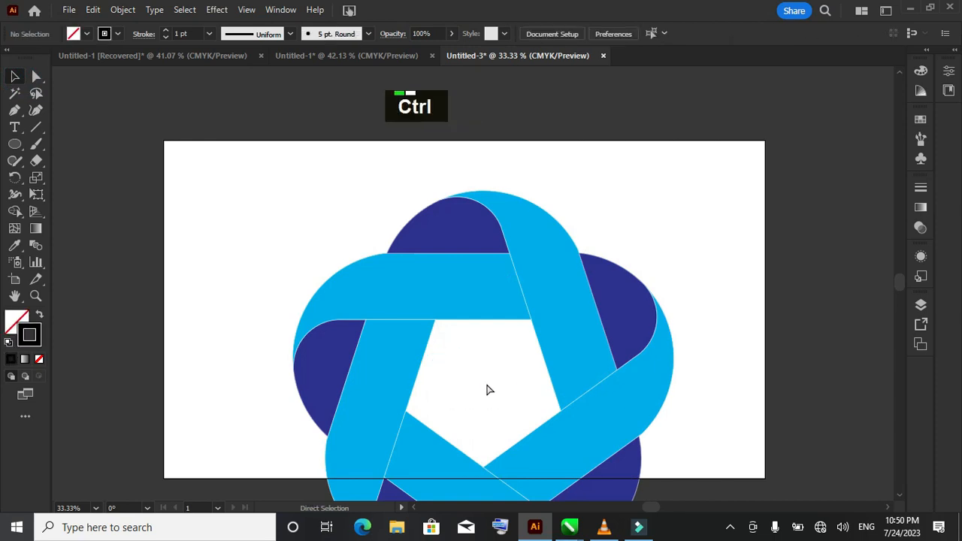
# - Select the whole five-fold design, scale it down proportionally and move it up so it fits within the artboard
pyautogui.hotkey('ctrl', 'a')
pyautogui.moveTo(673, 193); pyautogui.dragTo(637, 225)
pyautogui.moveTo(549, 339); pyautogui.dragTo(524, 278)
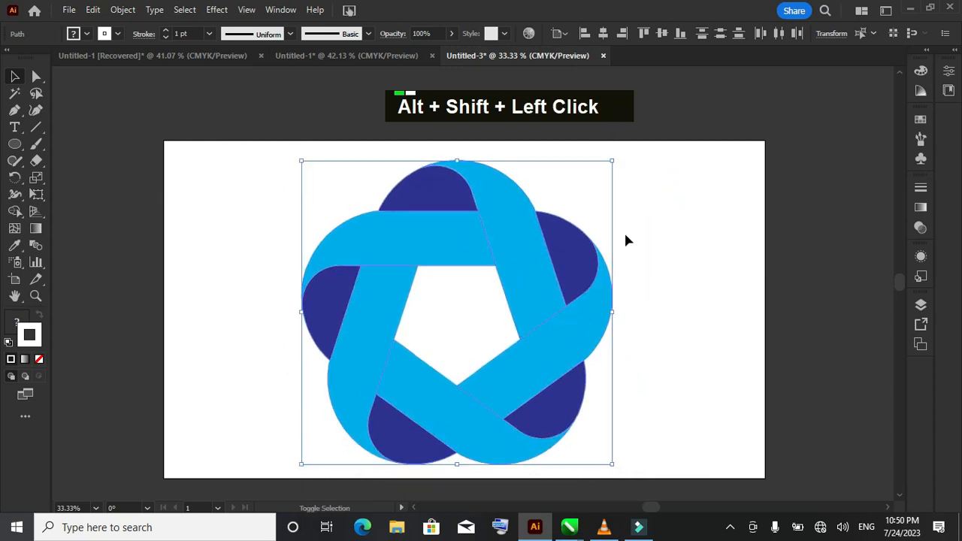
pyautogui.moveTo(611, 162); pyautogui.dragTo(611, 162)
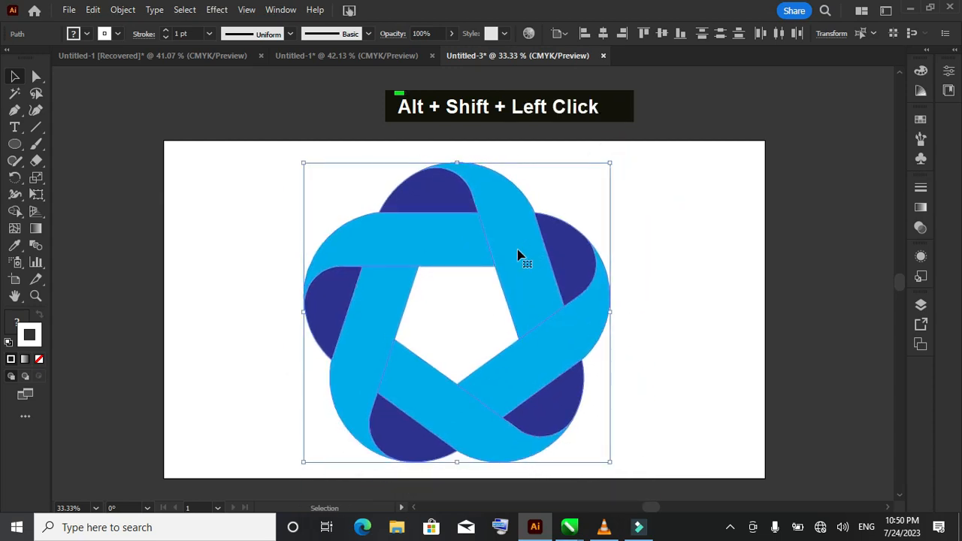
pyautogui.moveTo(518, 255); pyautogui.dragTo(518, 249)
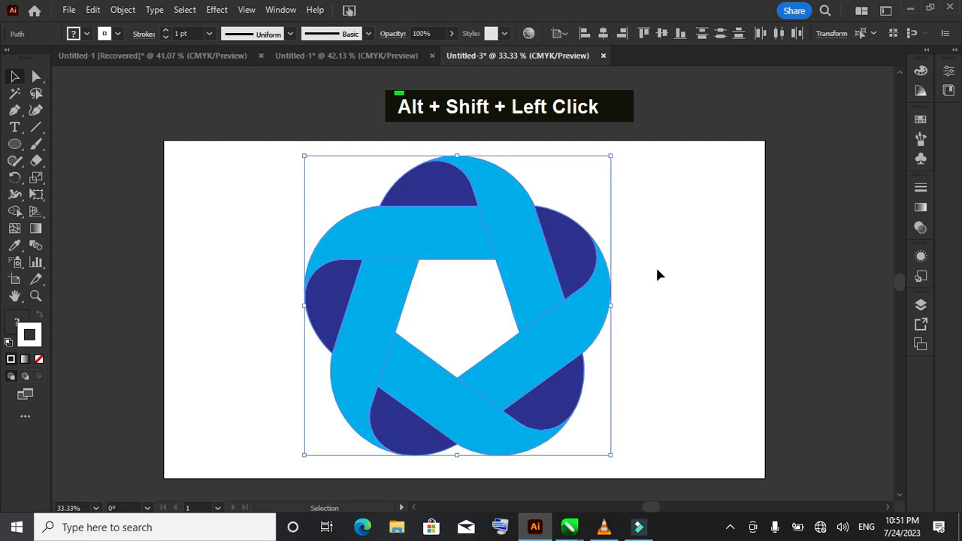
# - Fit the artboard in the window, increase the design's white stroke to 2 pt and deselect
pyautogui.hotkey('ctrl', '0')
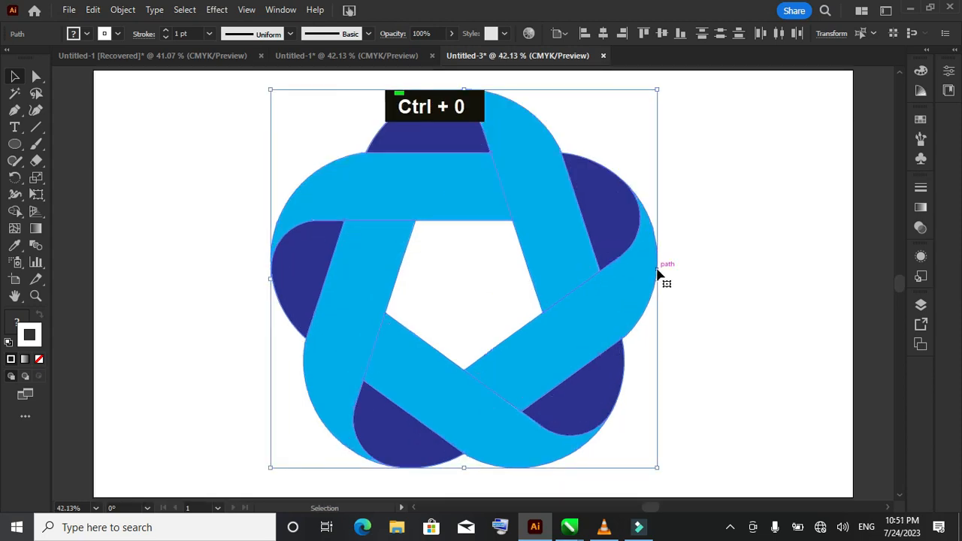
pyautogui.click(165, 28)
pyautogui.click(177, 172)
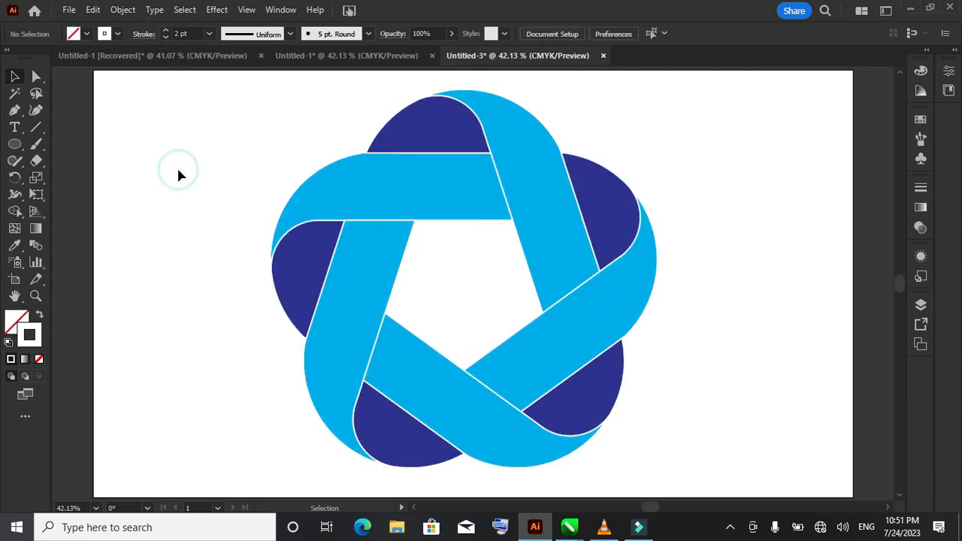